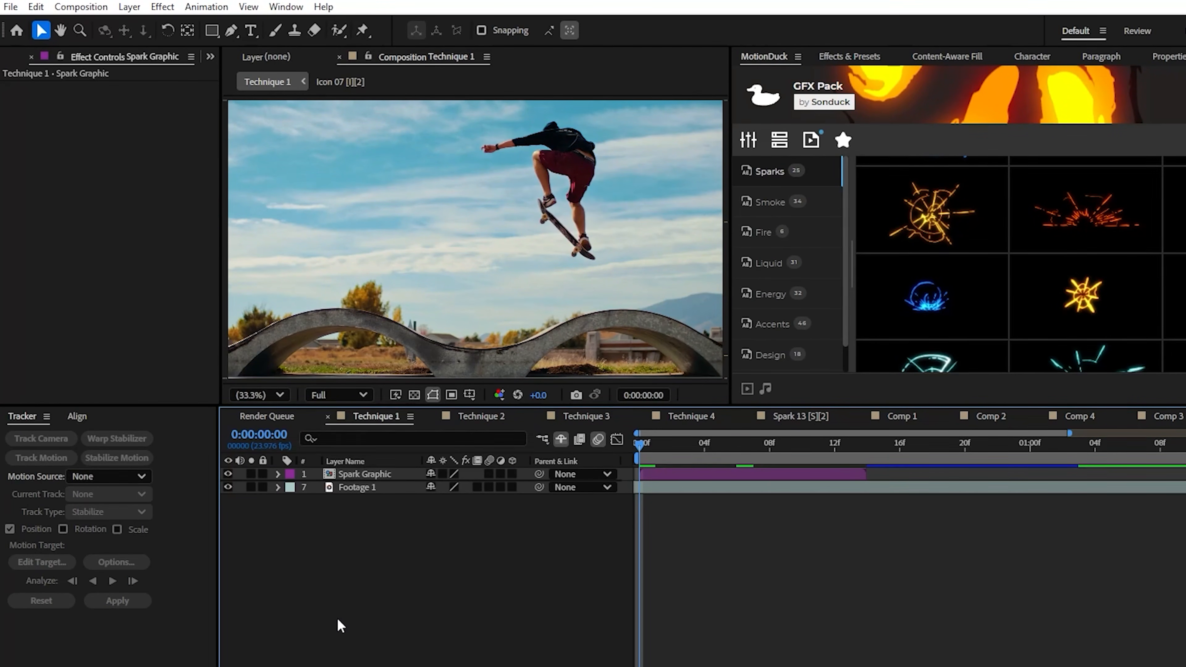
Review the Footage 1 and Spark Graphic layers, scrubbing the Technique 1 composition to 0:00:00:06
left_click(259, 394)
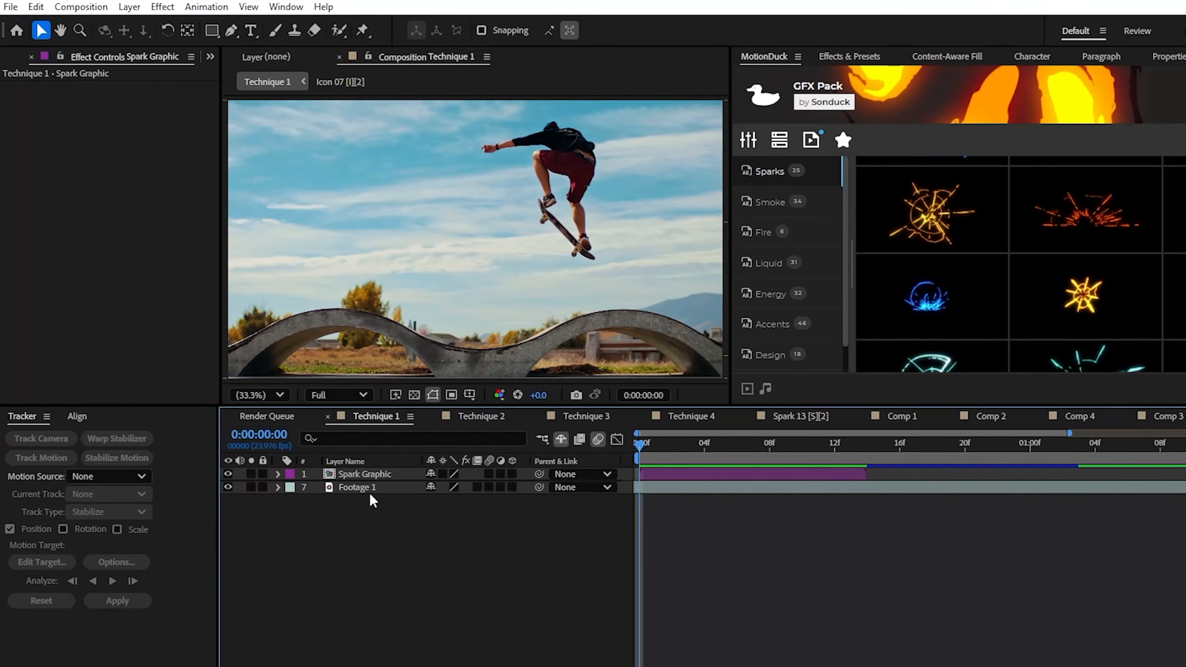
left_click(369, 488)
left_click(373, 473)
left_click_drag(663, 446, 737, 447)
scroll(440, 307, "up", 2)
scroll(536, 285, "down", 1)
key("shift+slash")
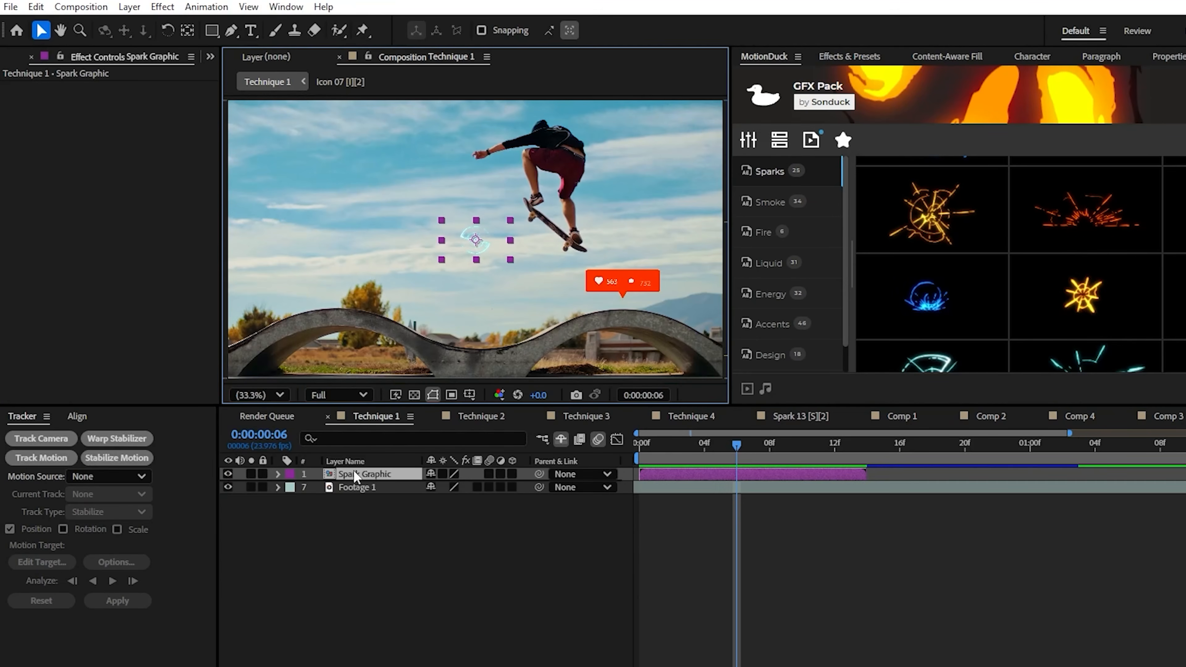
Start a motion track on Footage 1 and get the new track point in view at the first frame
left_click(328, 488)
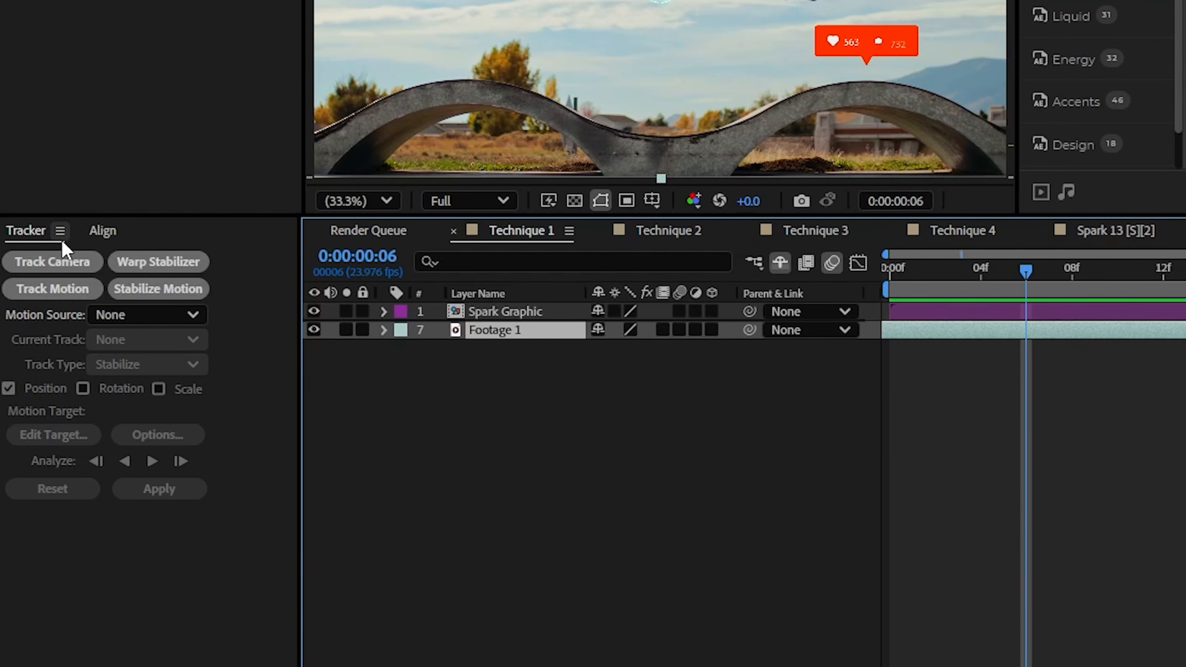
left_click(55, 290)
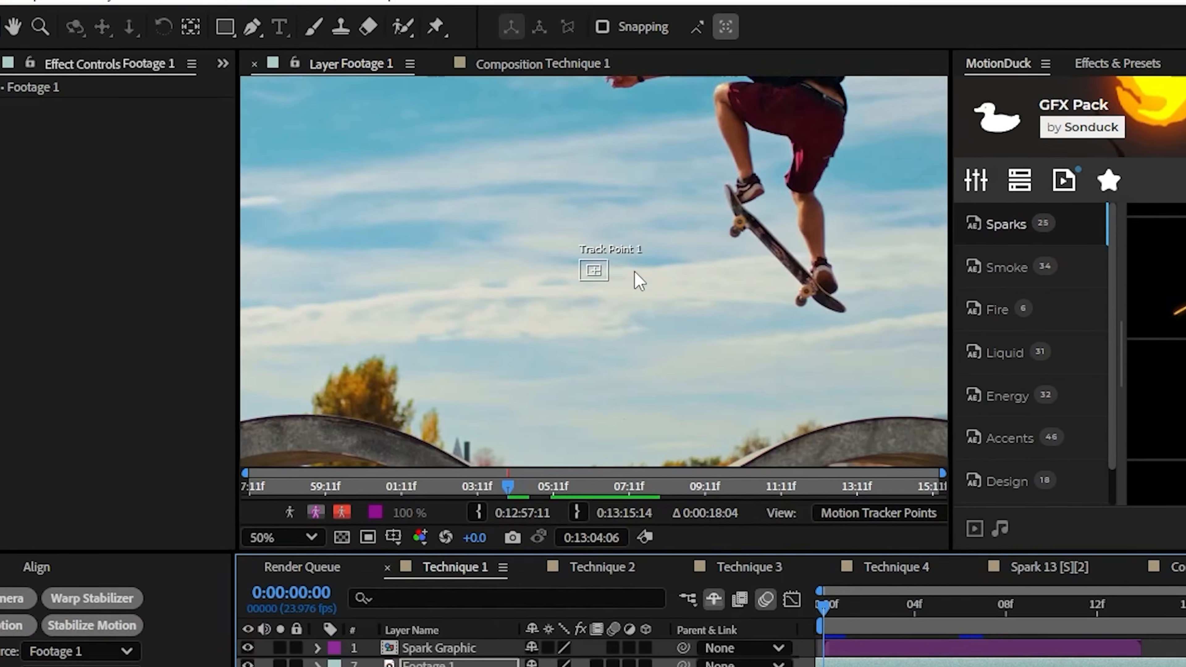
scroll(636, 278, "up", 1)
left_click_drag(580, 292, 626, 331)
left_click_drag(751, 361, 476, 358)
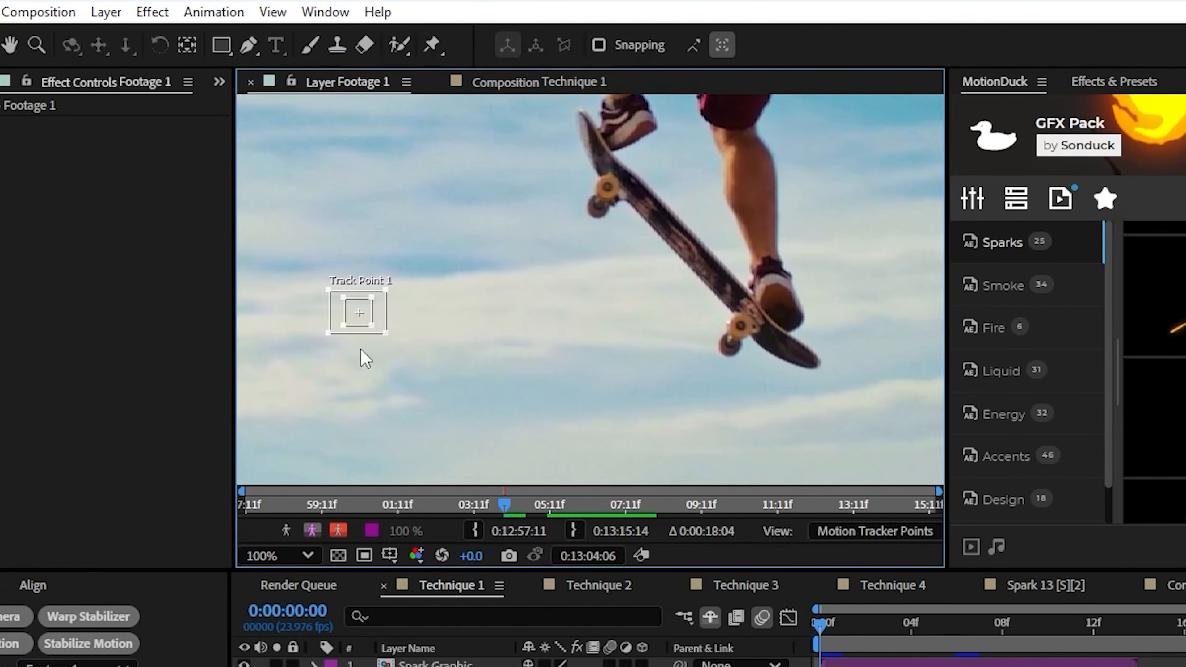
Place Track Point 1 on the lower skateboard wheel and fit its feature and search regions closely around it
left_click_drag(353, 322, 744, 342)
scroll(638, 330, "up", 1)
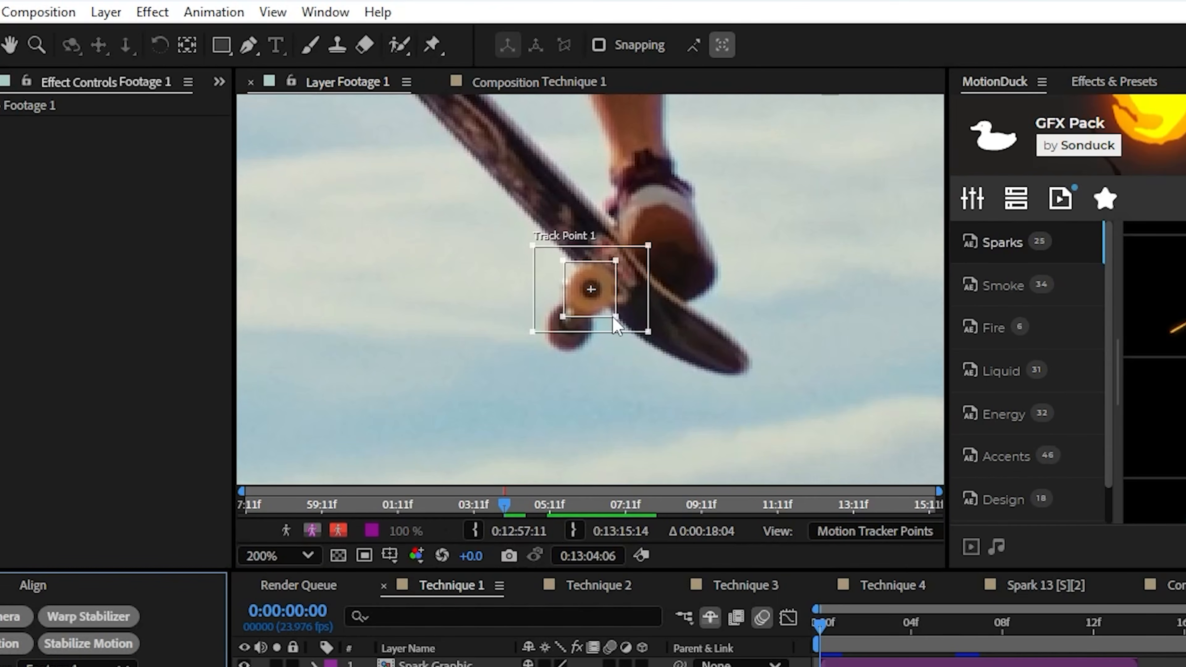
left_click_drag(649, 338, 635, 335)
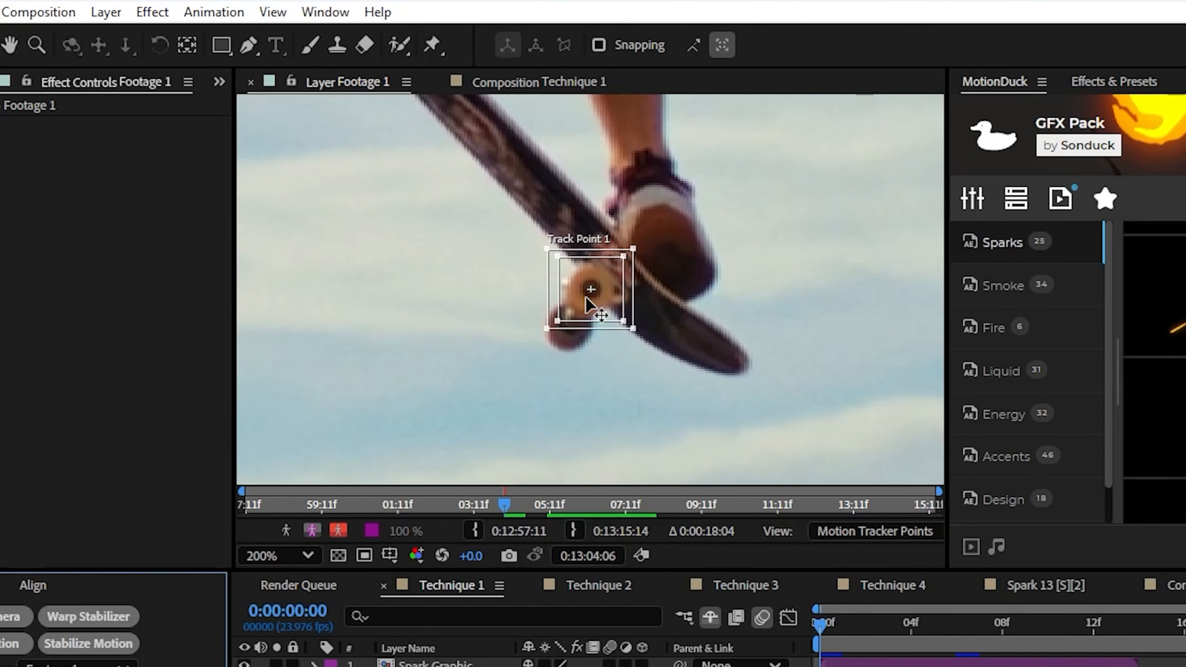
key("comma")
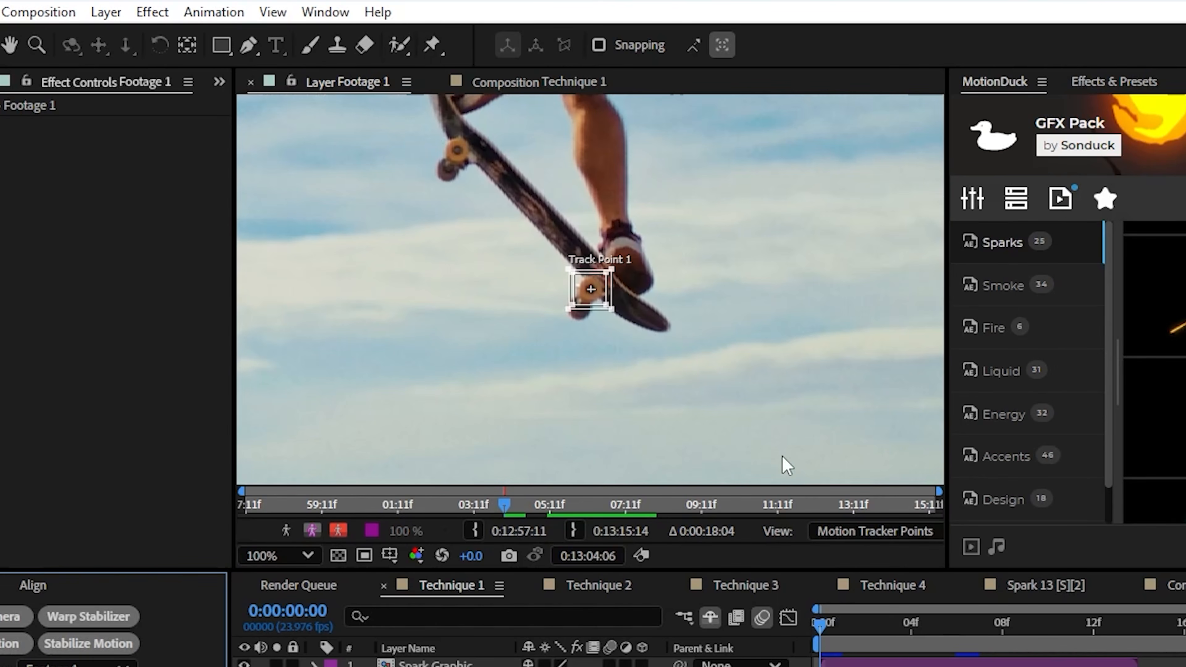
left_click_drag(592, 298, 748, 429)
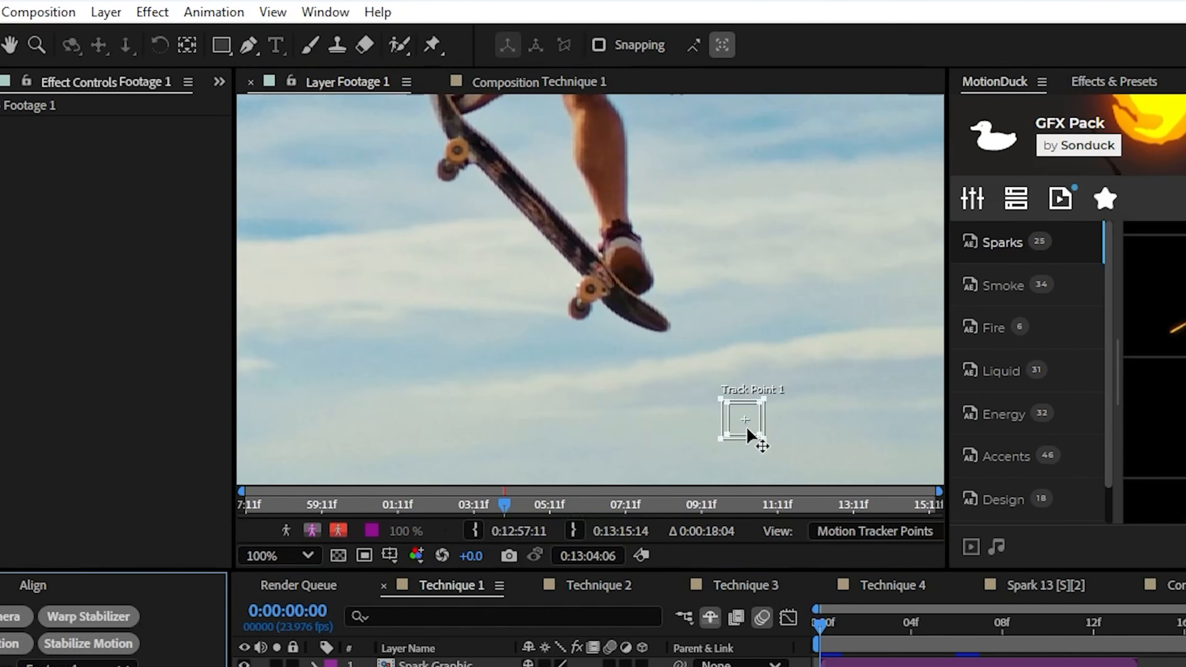
key("ctrl+z")
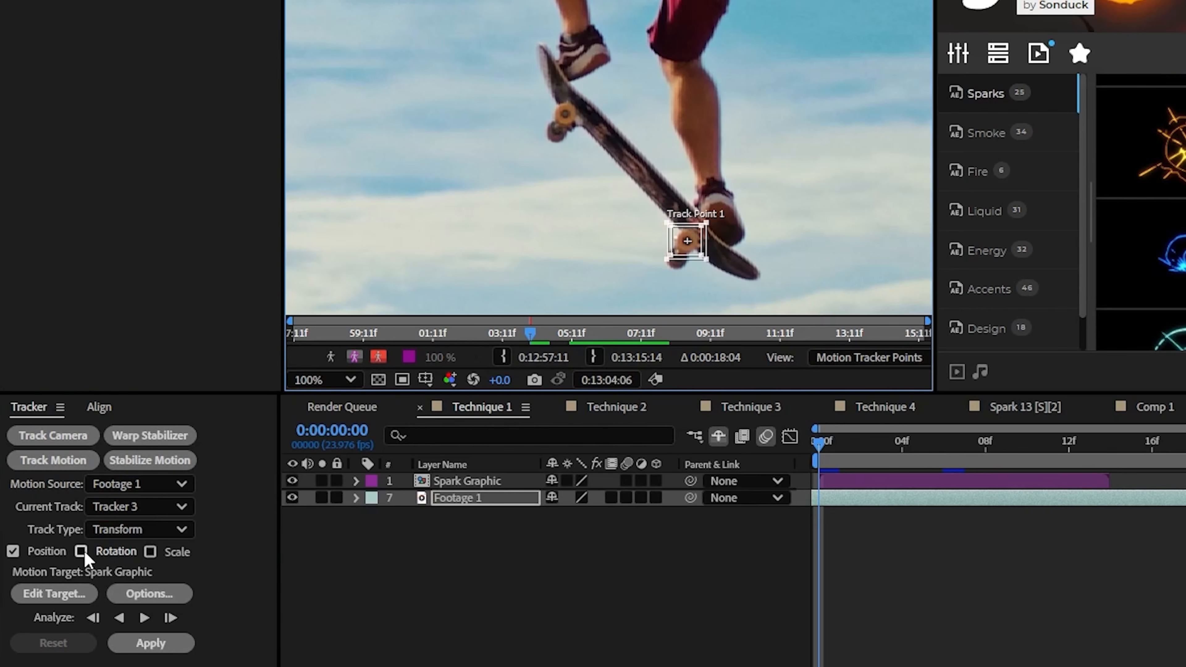
Enable rotation tracking and place Track Point 2 on the upper skateboard wheel, fitting its regions around the wheel
left_click(83, 552)
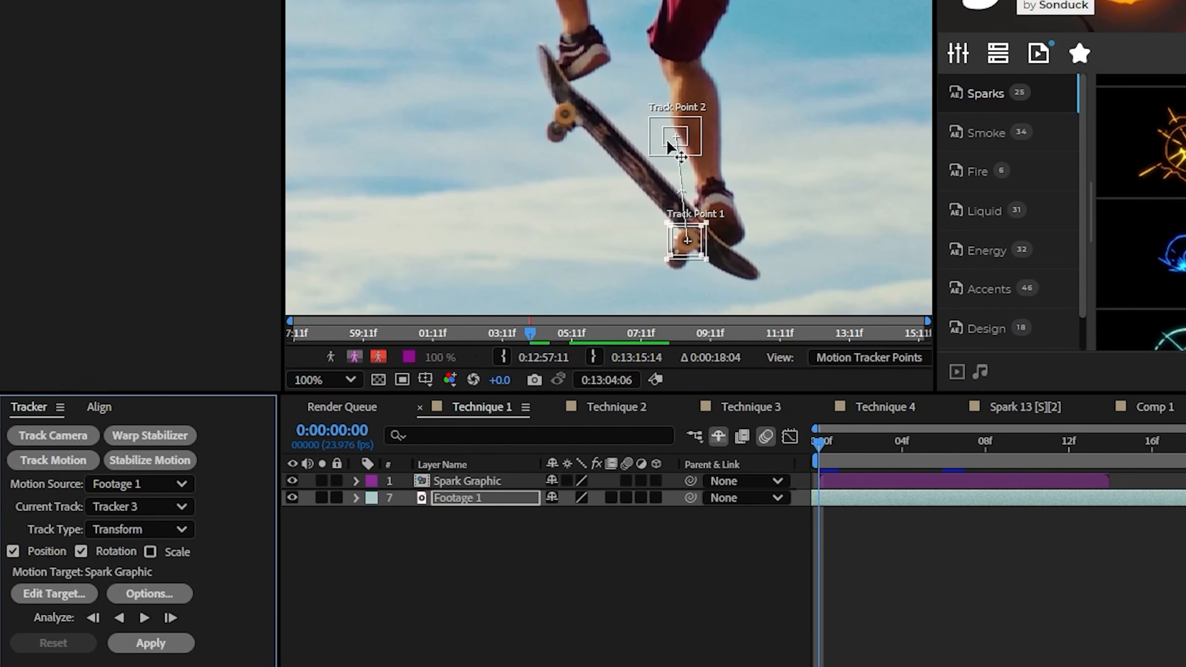
left_click_drag(668, 143, 558, 117)
scroll(558, 117, "up", 1)
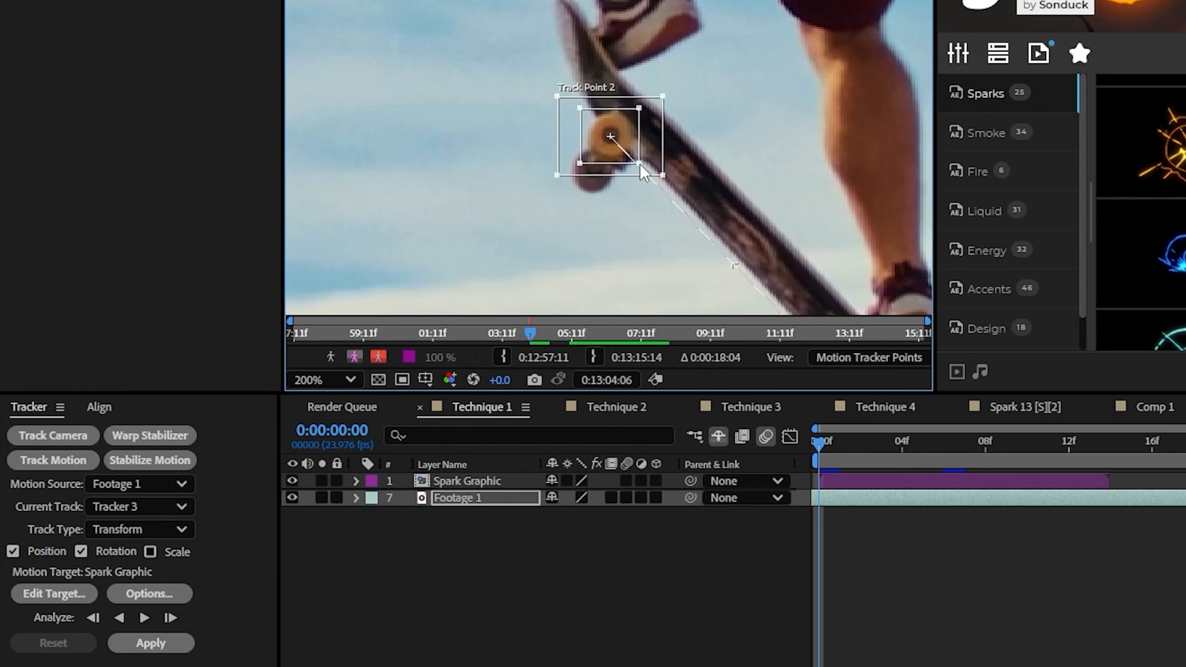
scroll(640, 166, "down", 1)
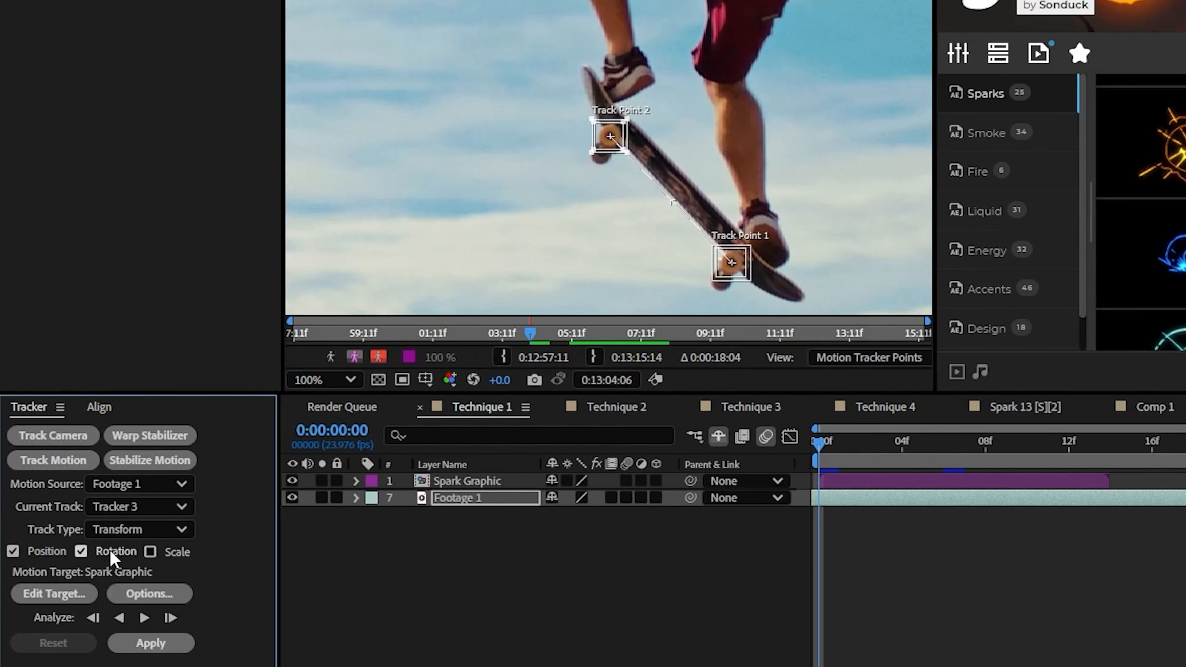
Delete Track Point 2 so that only position is tracked
left_click(602, 140)
key("Delete")
left_click_drag(656, 255, 599, 223)
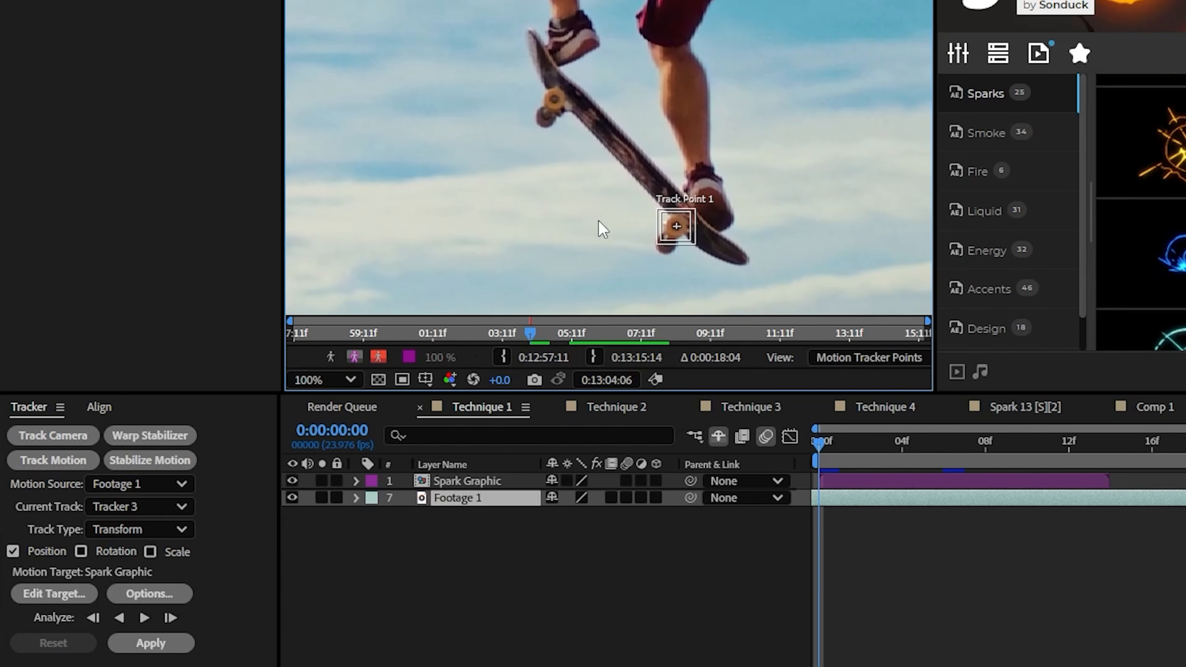
Analyze the track forward from the first frame until the skateboard wheel's jump is covered, and stop the analysis
left_click(145, 618)
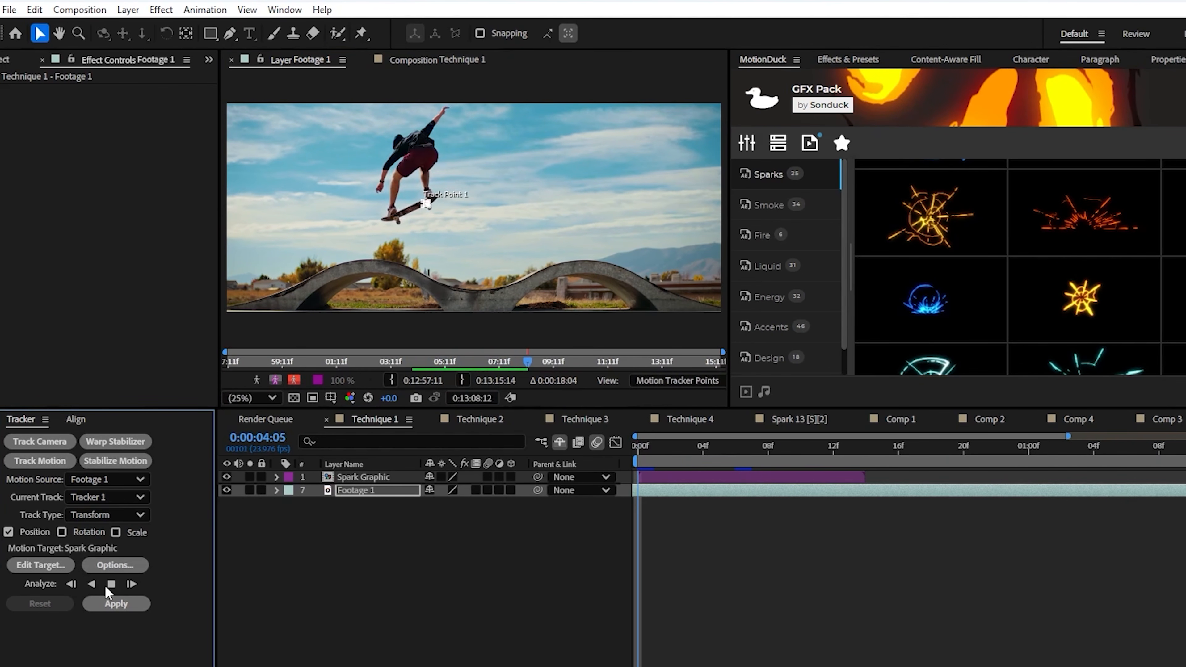
left_click(112, 585)
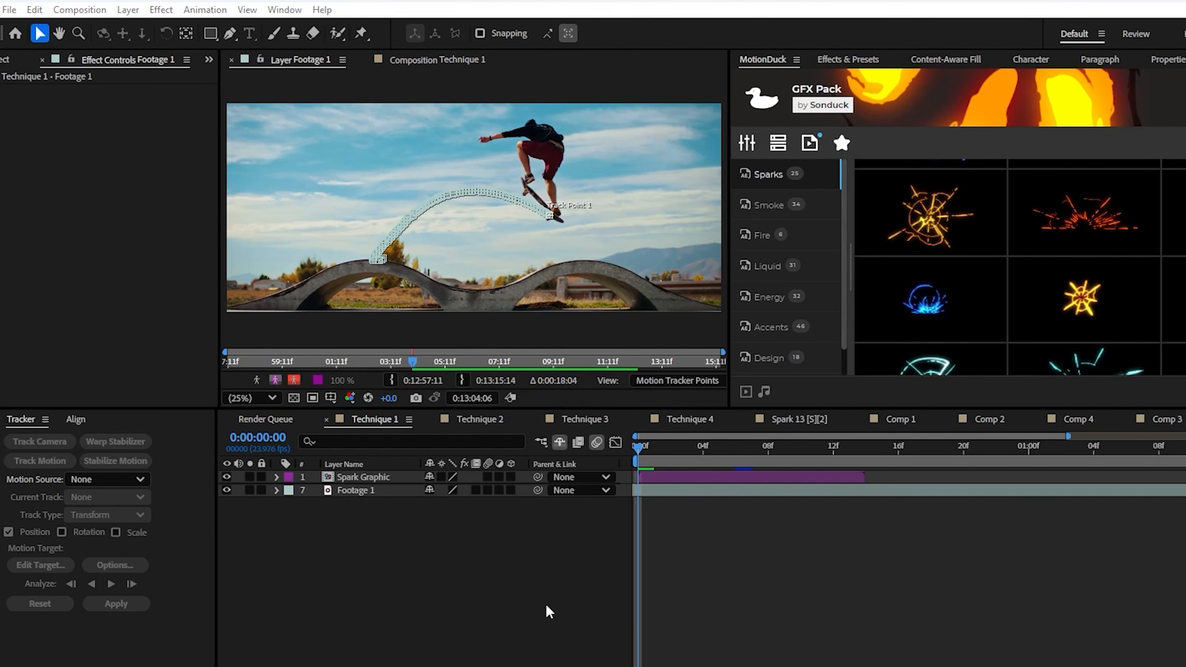
Add a new null object to the Technique 1 composition
left_click(546, 606)
left_click(128, 9)
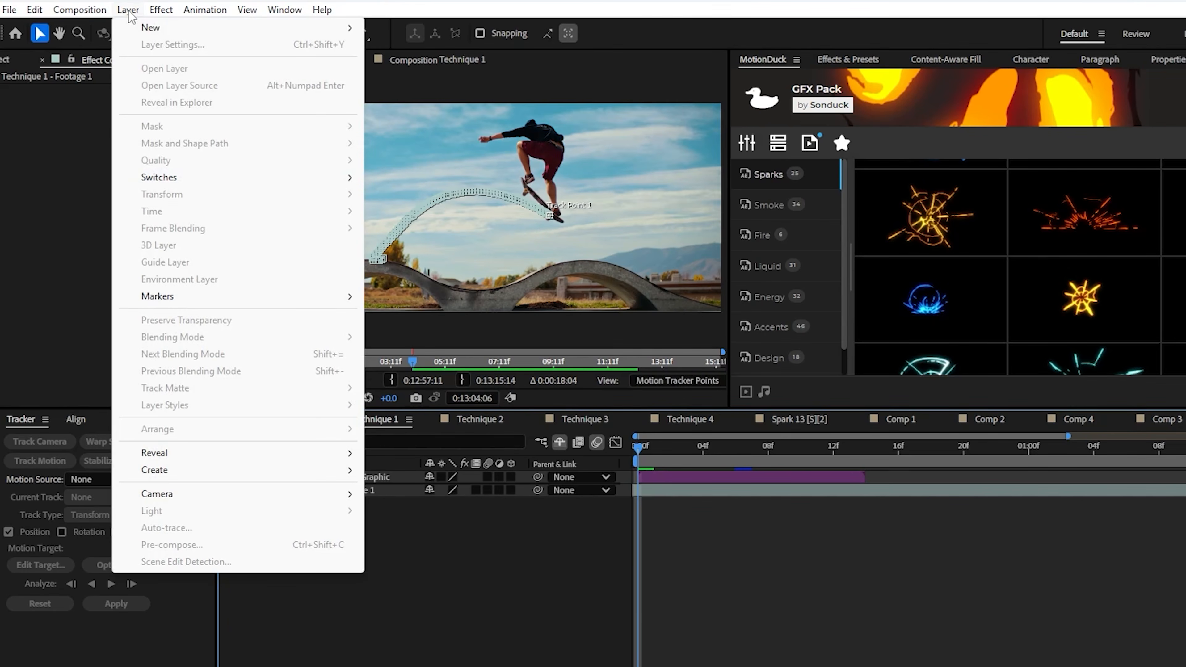
mouse_move(145, 24)
left_click(416, 85)
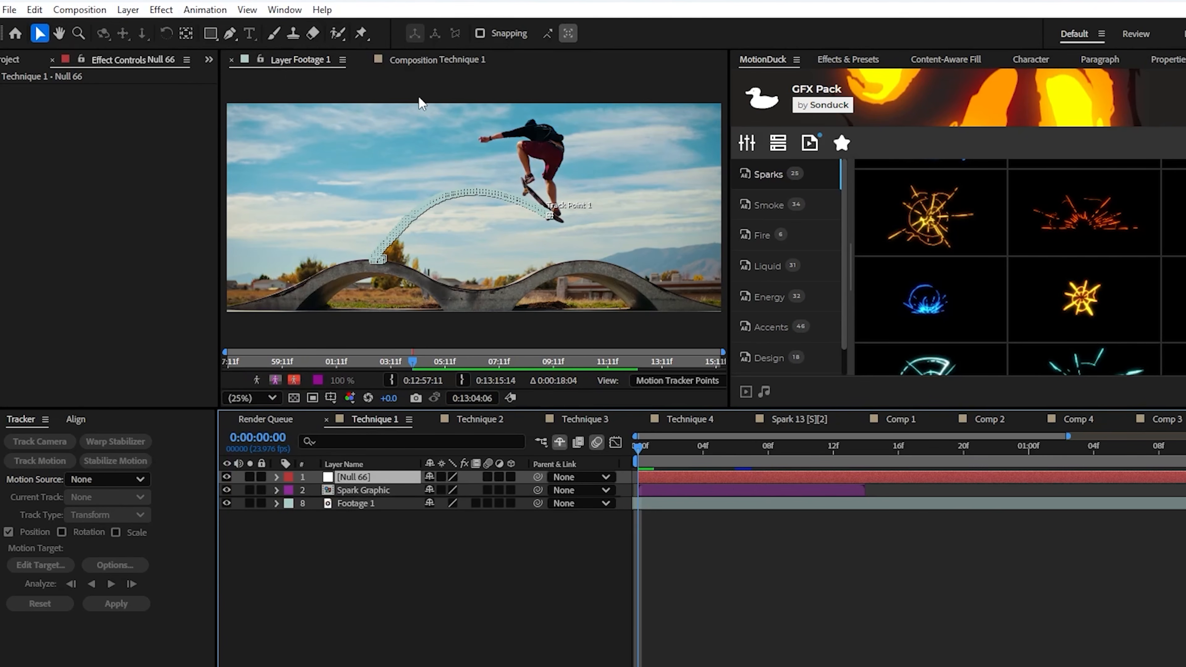
left_click(360, 554)
Set the Footage 1 tracker's motion target to the Null 66 layer and apply the tracking data
left_click(365, 504)
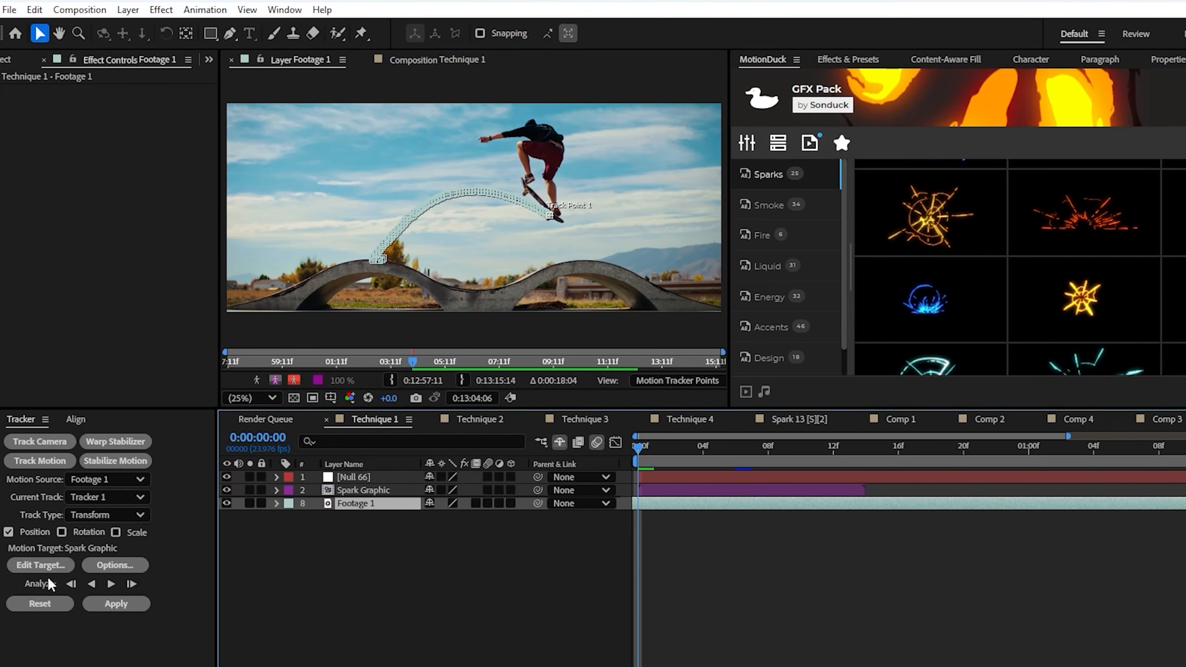
left_click(42, 566)
left_click(763, 400)
left_click(752, 416)
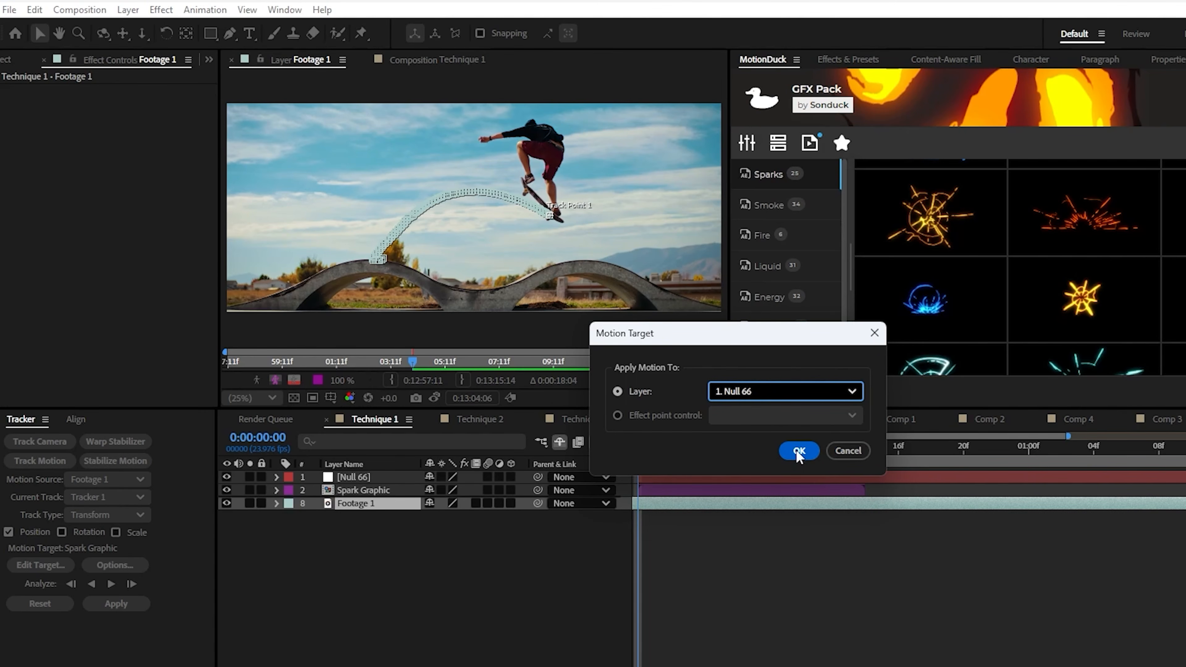
left_click(799, 451)
left_click(116, 603)
left_click(756, 422)
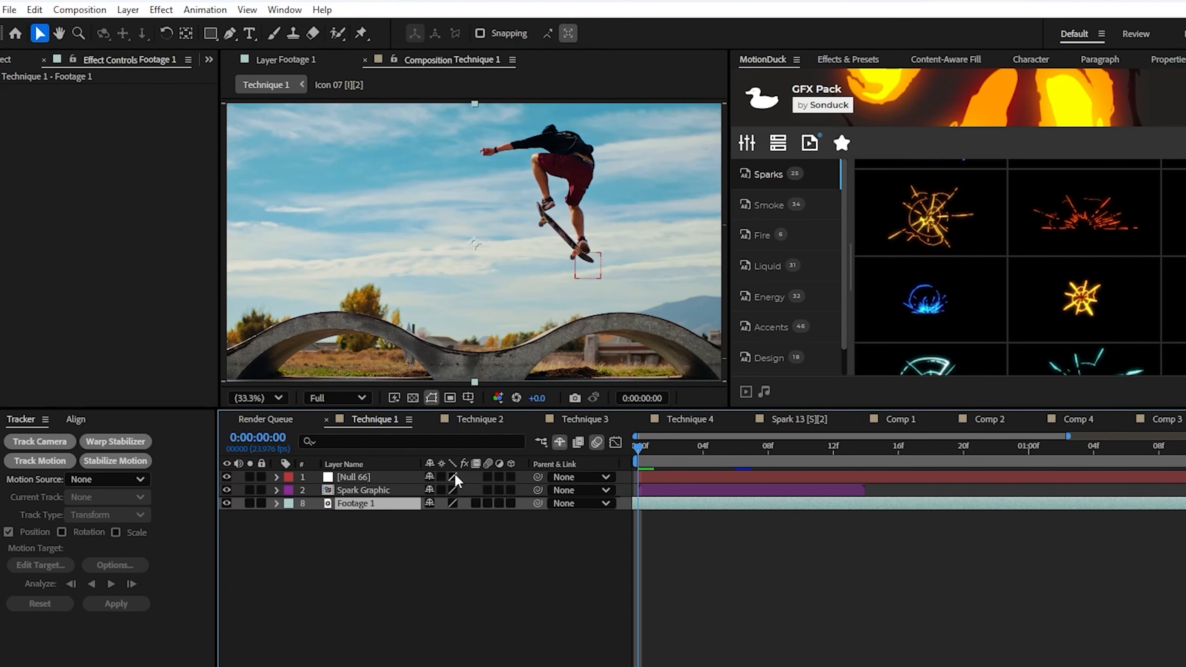
Play back the tracked null to 0:00:01:07 and move the Spark Graphic layer to start at that time
left_click(455, 482)
key("space")
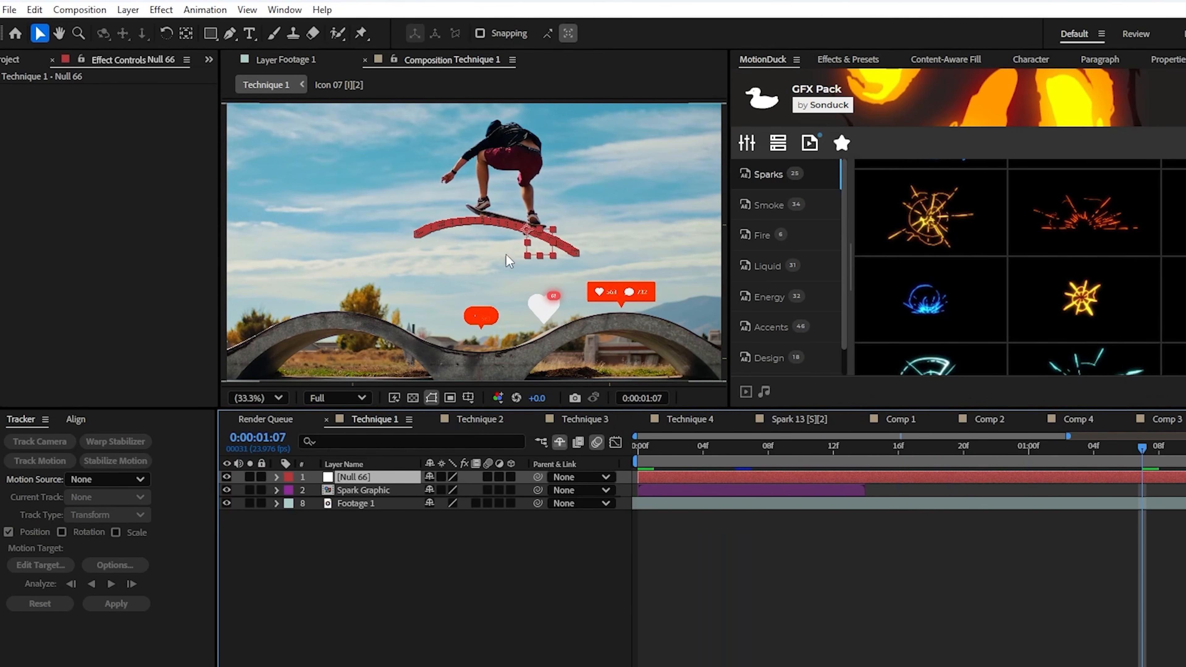
left_click_drag(654, 490, 1158, 490)
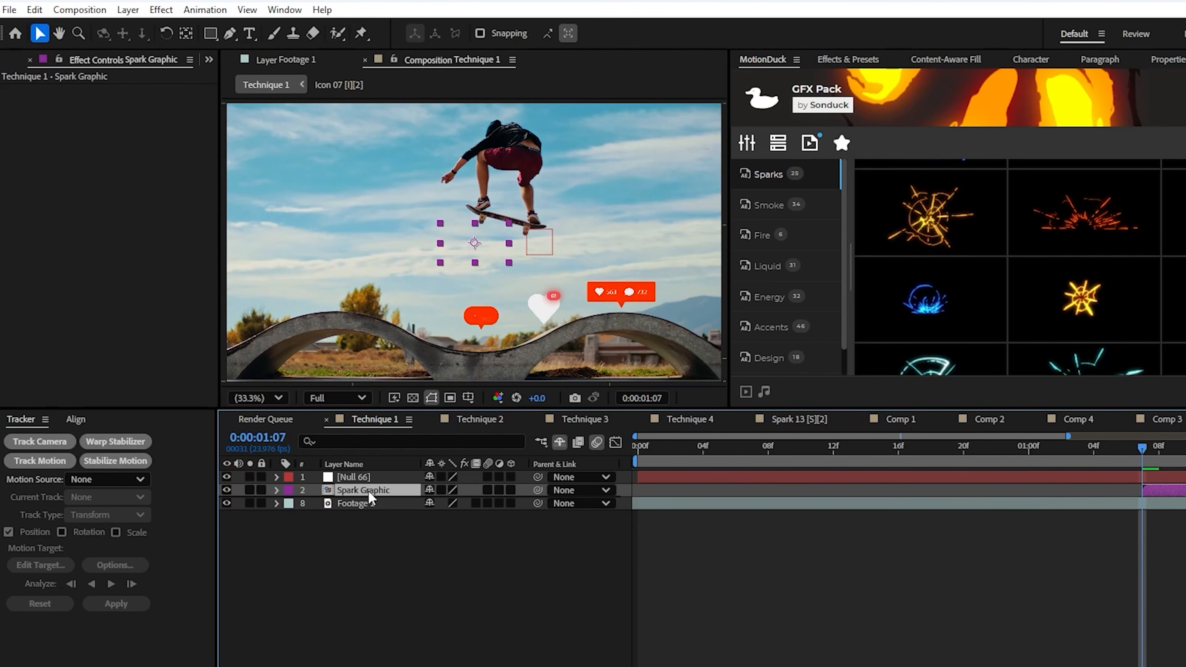
At 0:00:01:13, position the spark graphic over the tracked skateboard wheel at the null's corner
key("Page_Down")
key("Page_Down")
key("Page_Down")
key("Page_Down")
key("Page_Down")
key("Page_Down")
scroll(620, 235, "up", 3)
left_click_drag(378, 257, 247, 320)
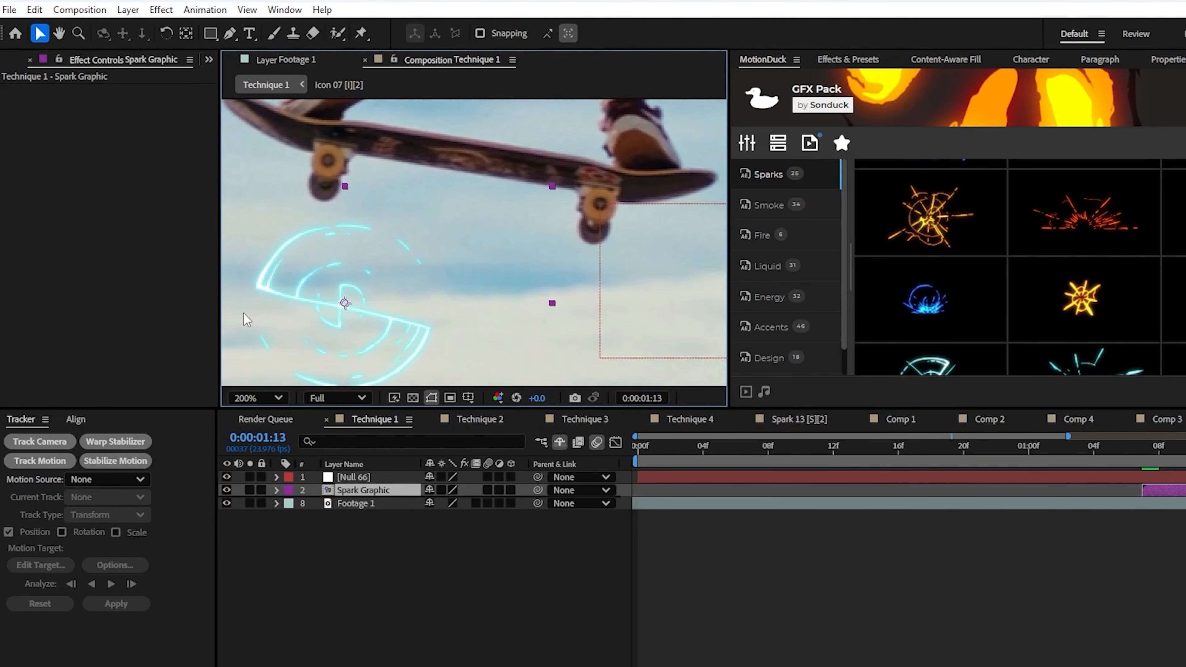
left_click_drag(411, 351, 667, 252)
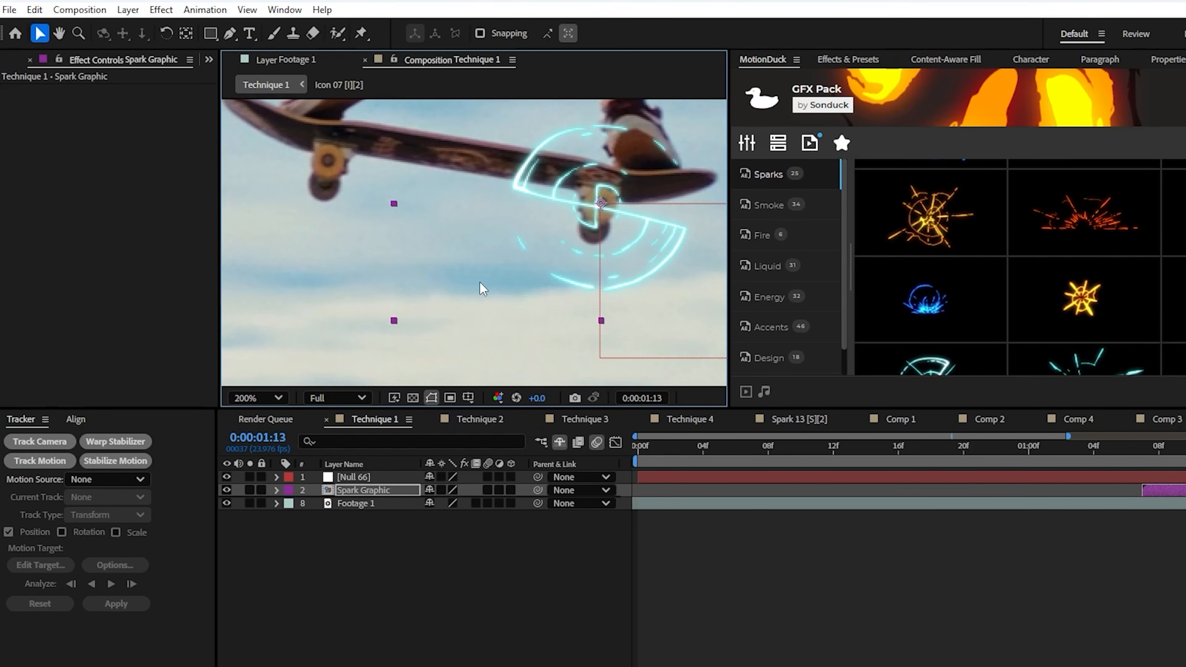
Parent the Spark Graphic layer to the Null 66 layer
left_click(258, 398)
left_click(259, 561)
left_click_drag(538, 490, 365, 479)
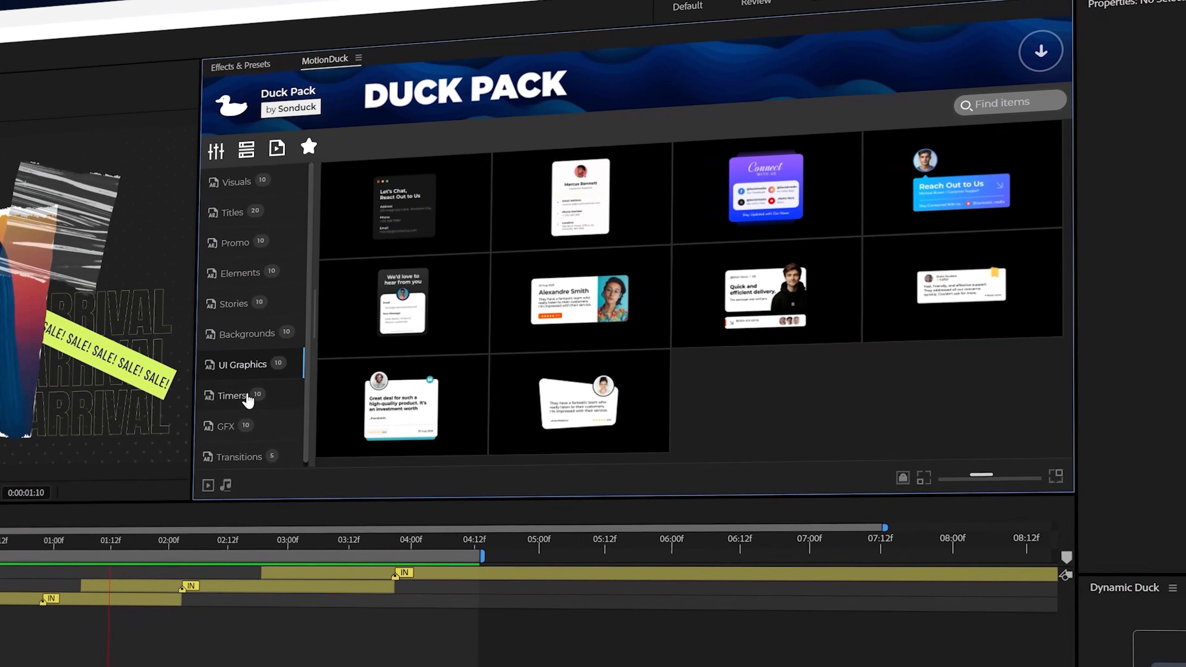
left_click(247, 398)
left_click(226, 426)
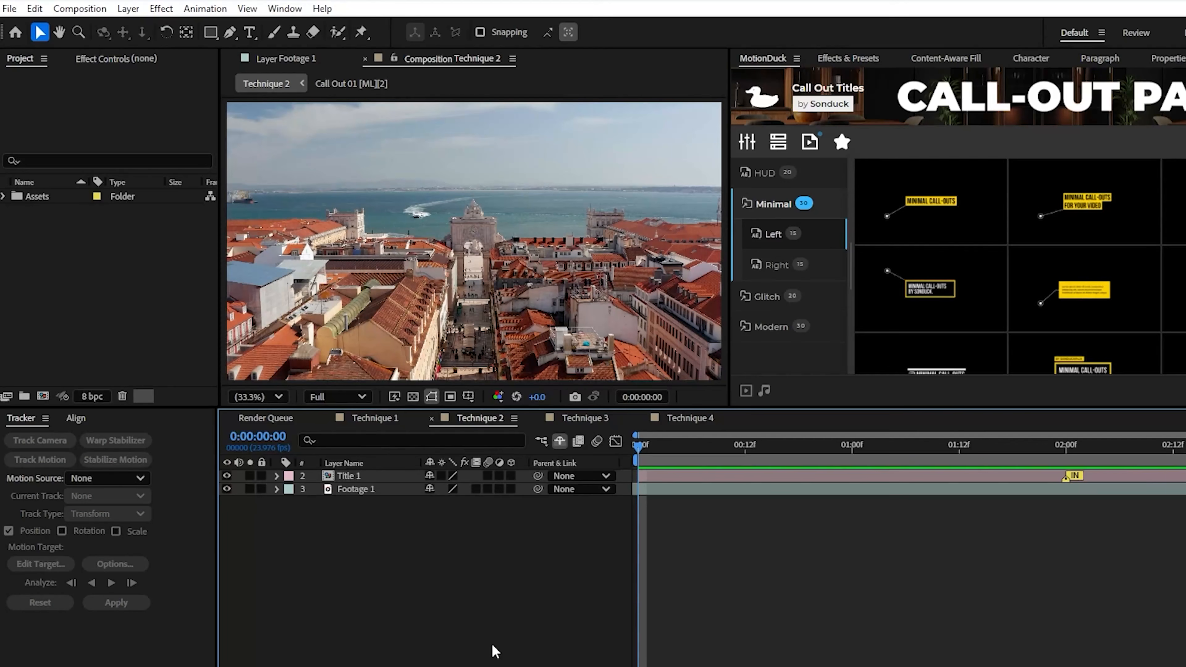
Run the 3D Camera Tracker on Footage 1 in the Technique 2 composition
left_click(358, 488)
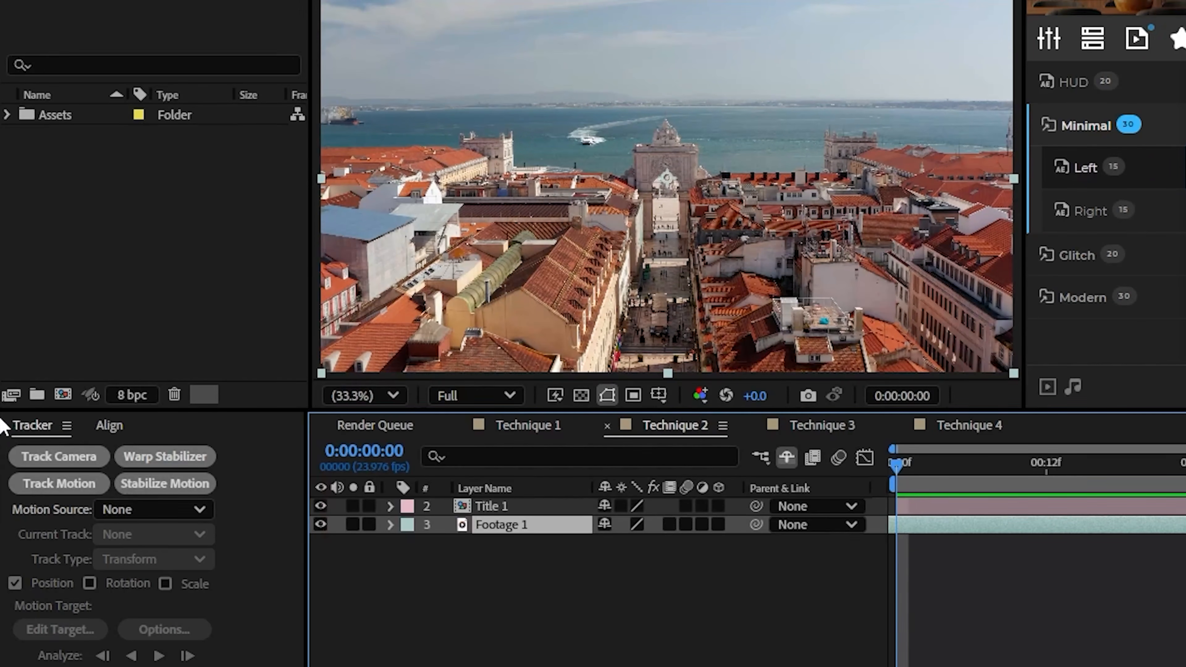
left_click(103, 465)
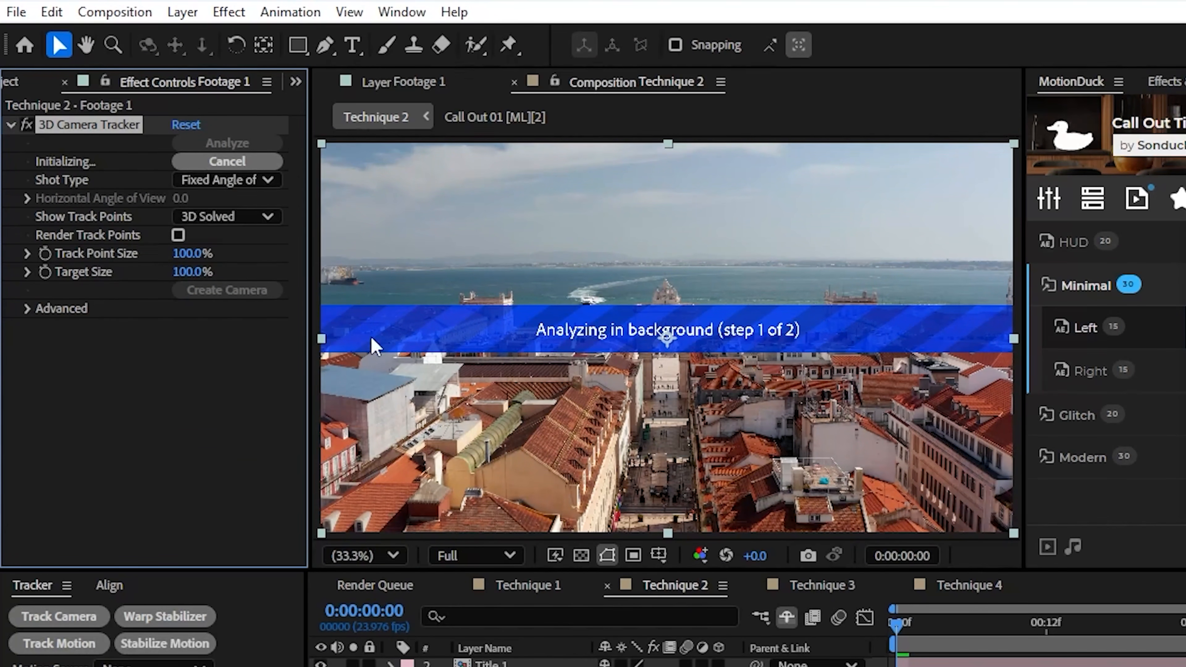
left_click(159, 432)
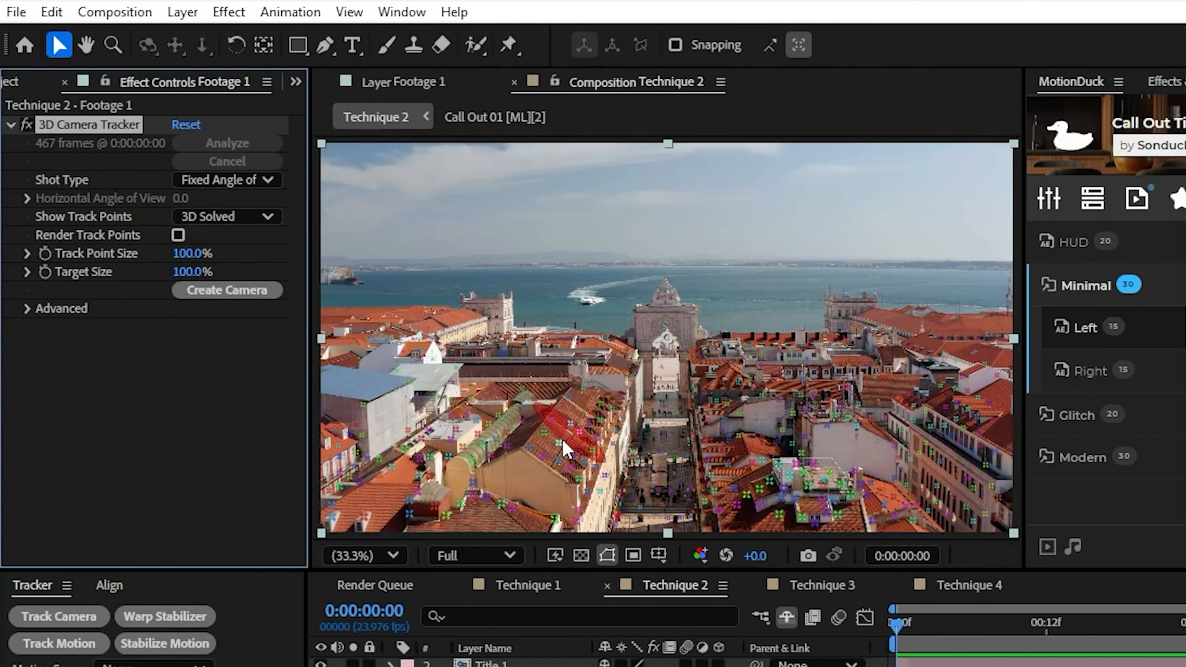
Create a null and camera from the rooftop track points and check both new layers at 0:00:02:09
right_click(553, 459)
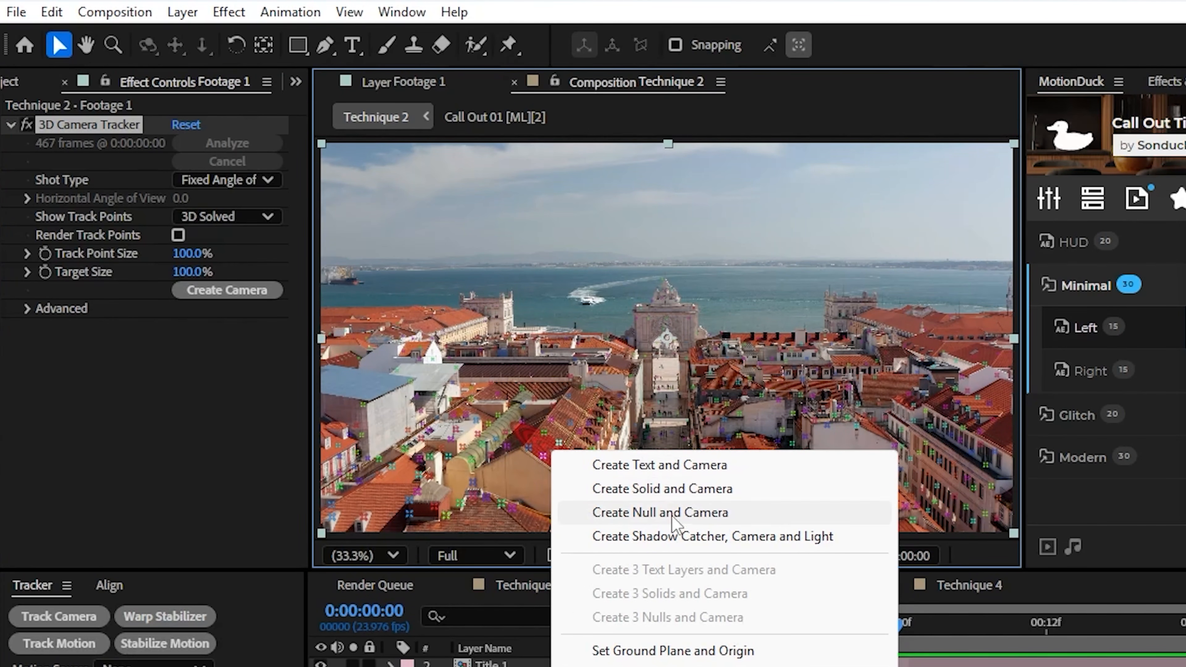
left_click(736, 514)
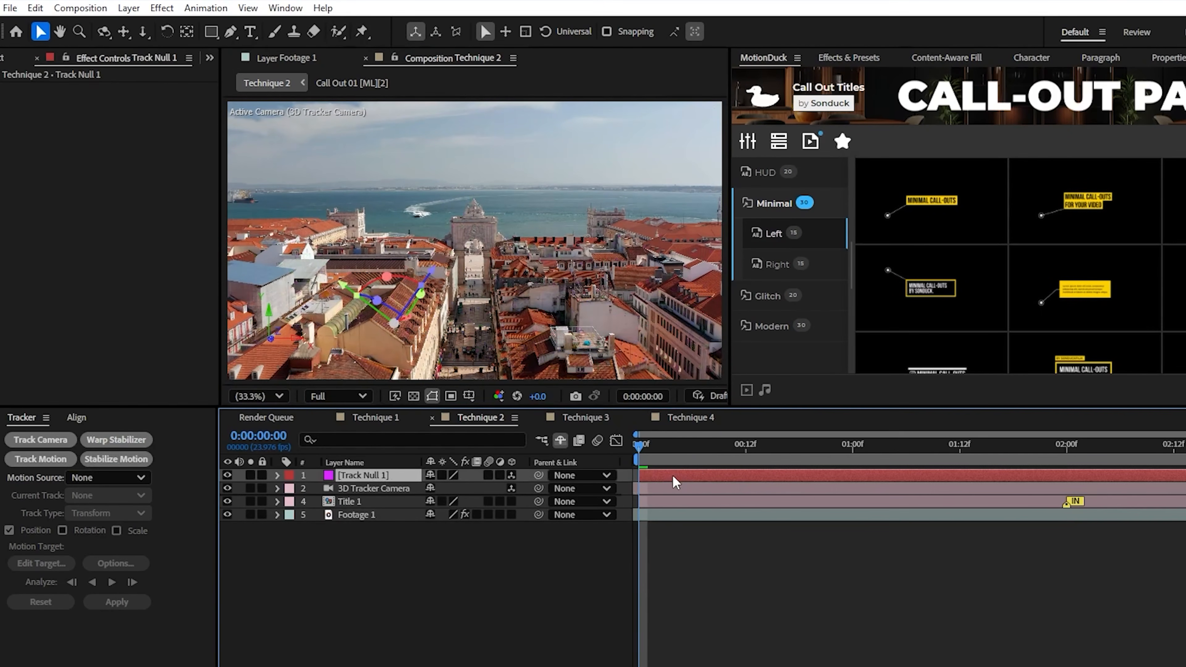
left_click_drag(671, 449, 1146, 447)
left_click(349, 488)
left_click(367, 475)
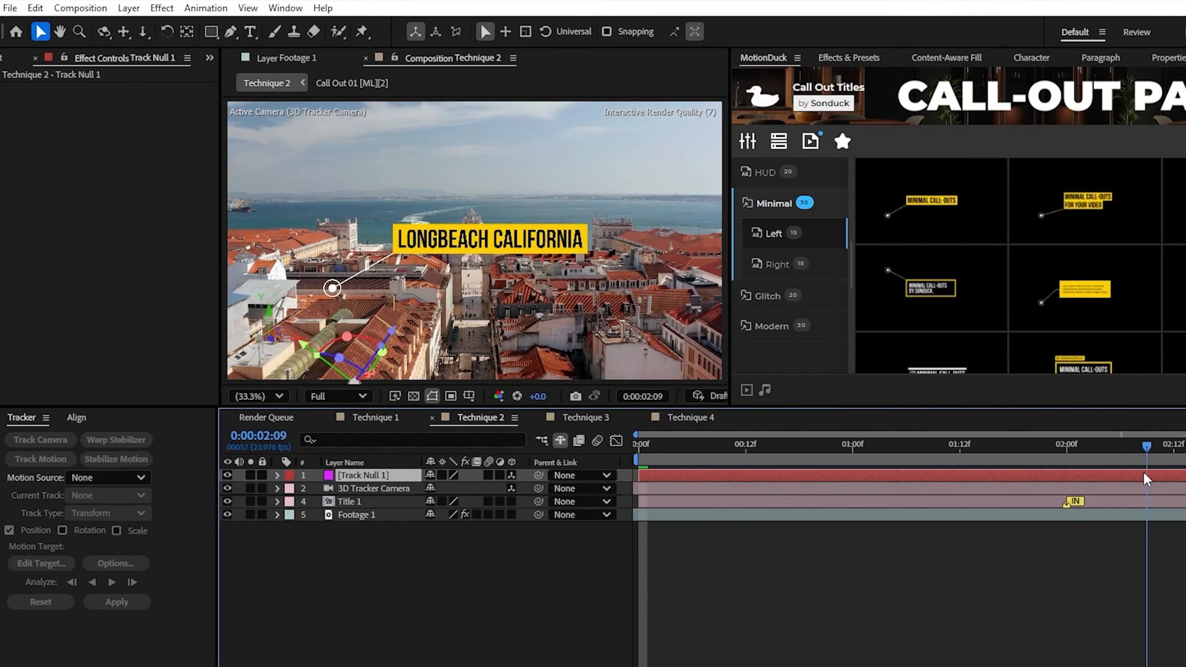
Make Title 1 a 3D layer and scrub back to 0:00:00:20 to check it in the scene
left_click(372, 503)
left_click(511, 501)
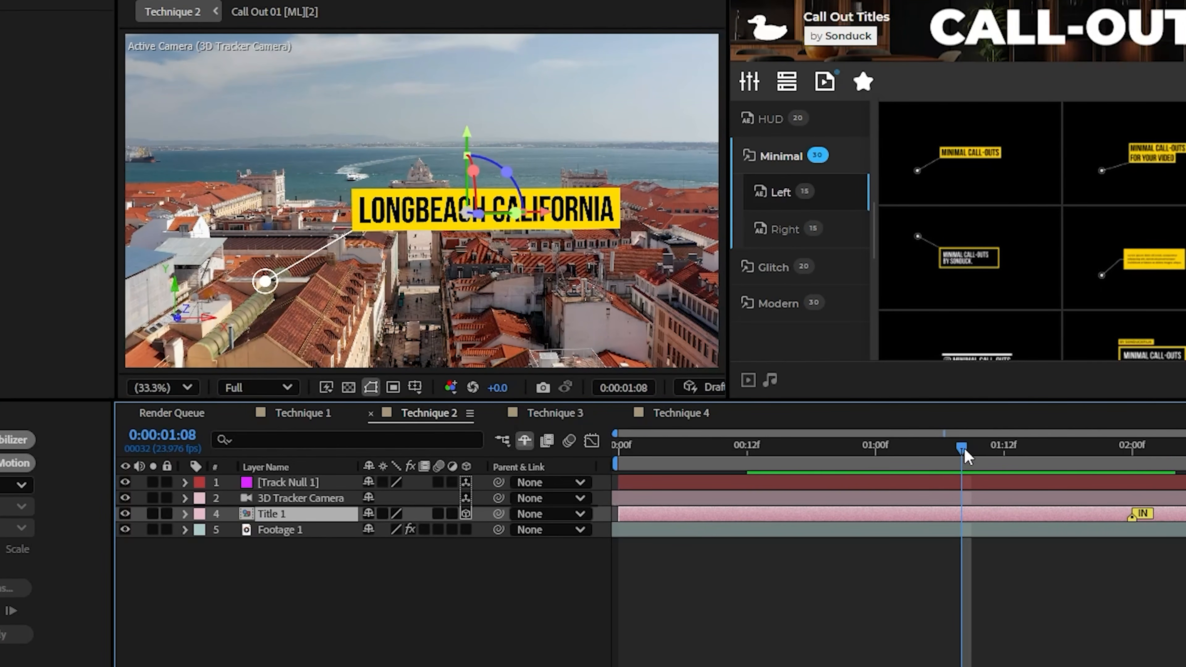
left_click_drag(962, 448, 638, 502)
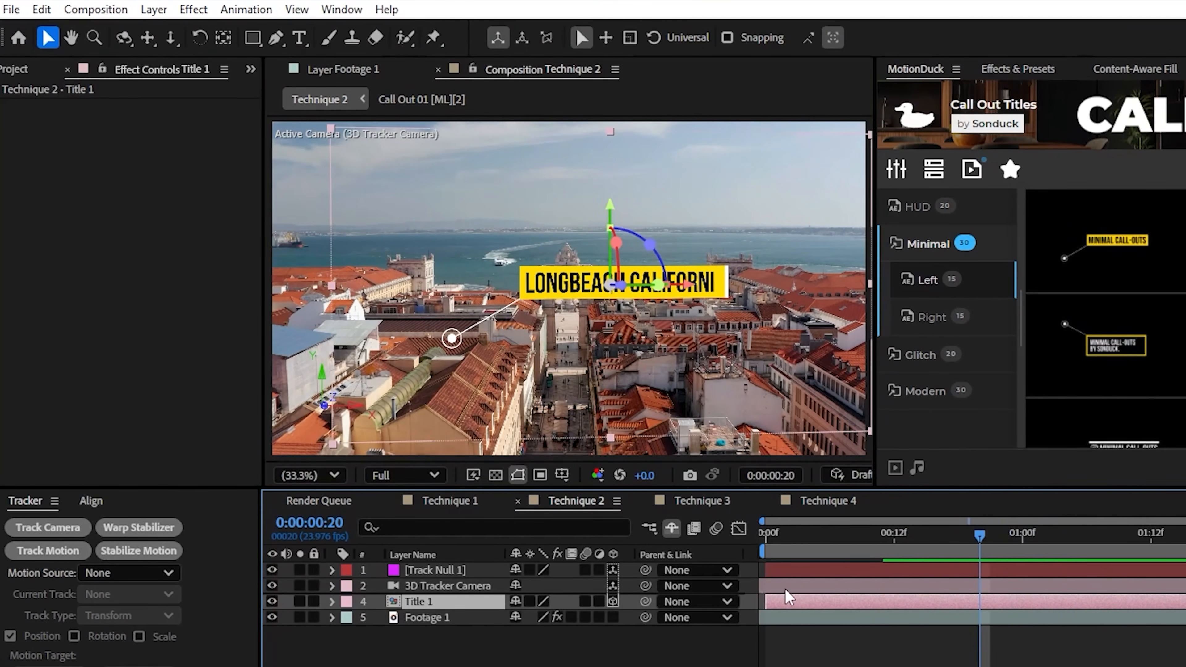
Turn off Title 1's 3D option, move its anchor point to the centre of the call-out's circle marker, and fit the composition in view
left_click(613, 601)
scroll(517, 406, "down", 2)
left_click_drag(384, 376, 597, 311)
scroll(584, 311, "up", 2)
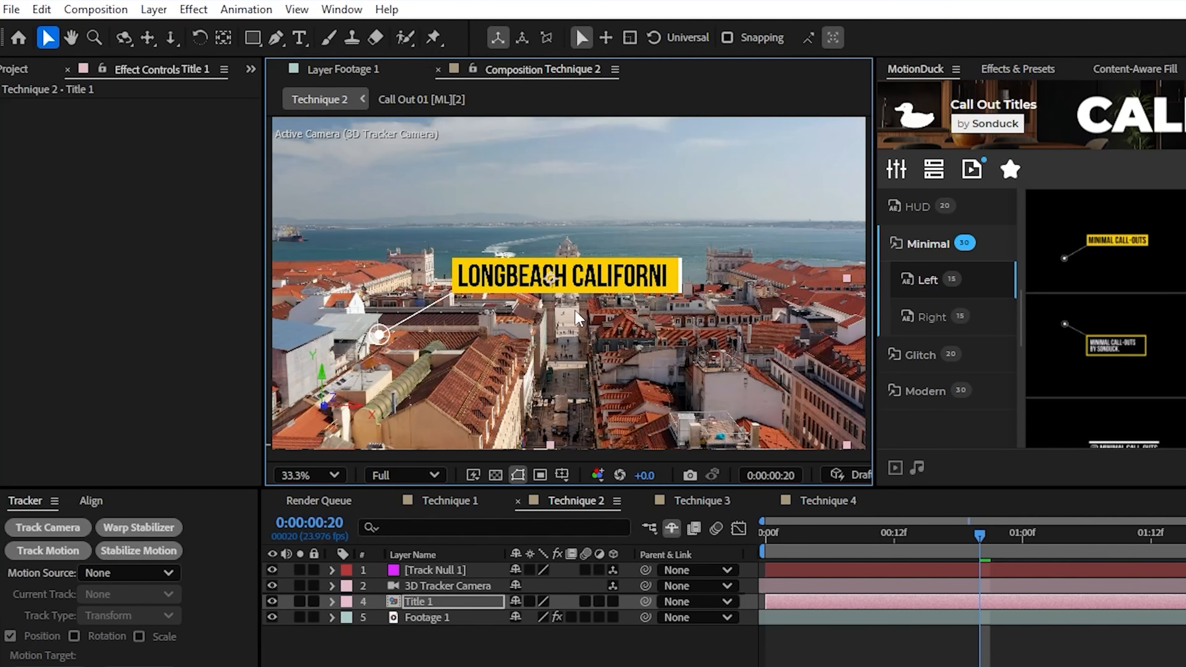
left_click(224, 39)
scroll(440, 263, "up", 3)
scroll(480, 281, "down", 1)
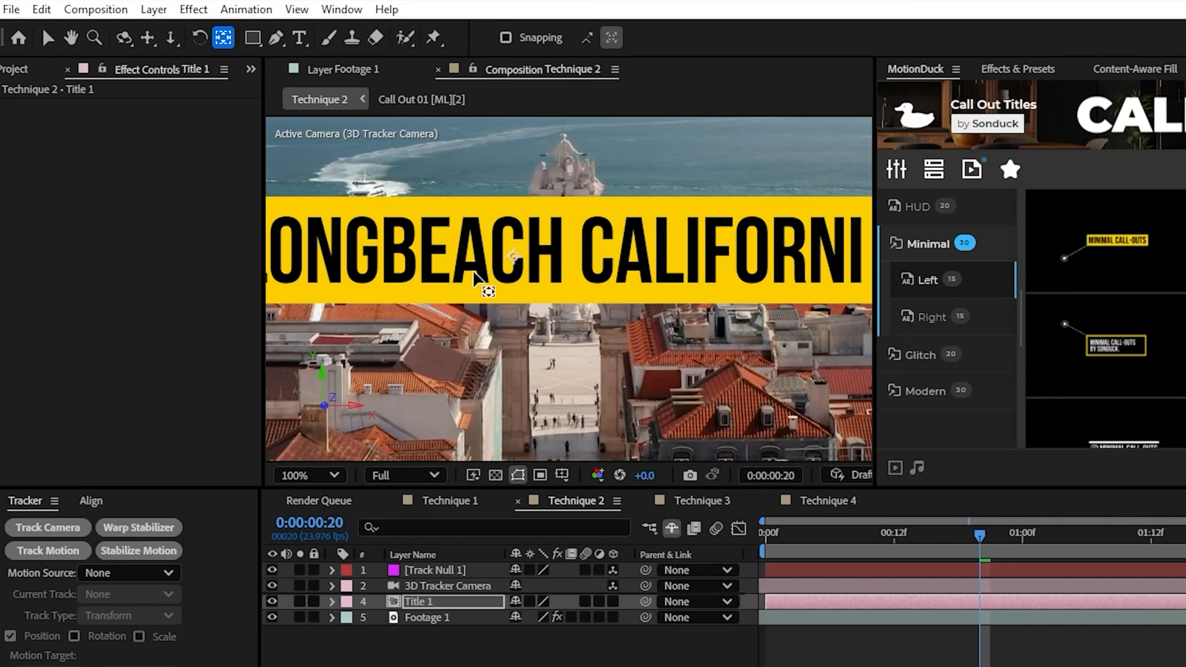
left_click_drag(519, 282, 362, 354)
left_click_drag(375, 400, 746, 375)
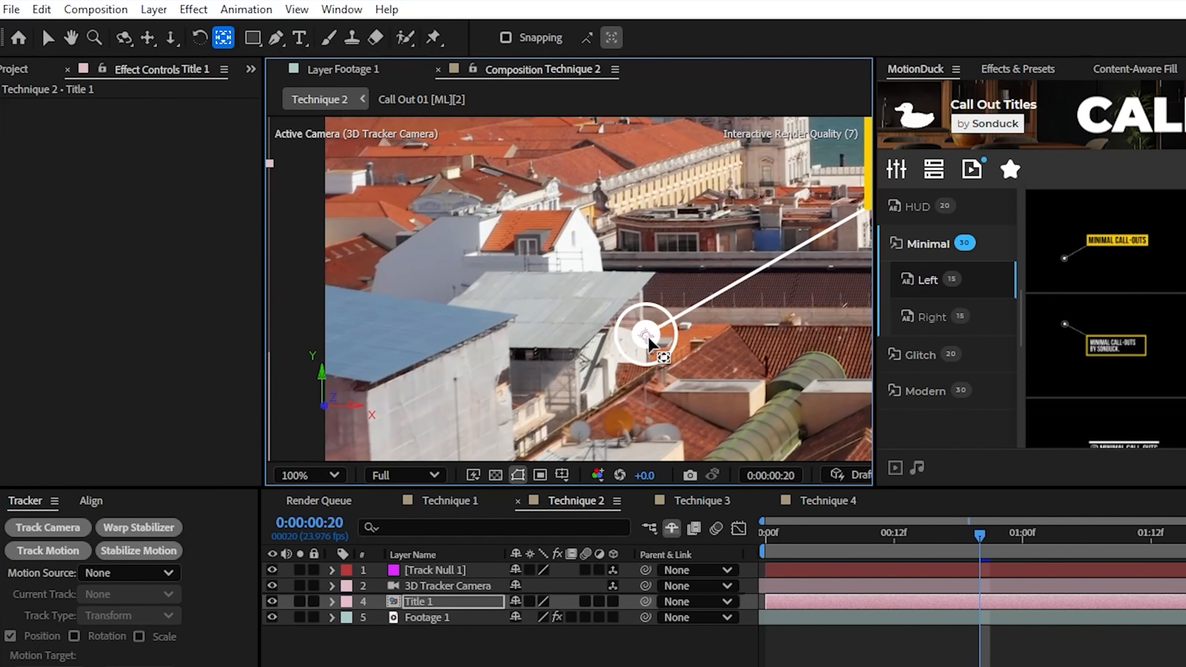
left_click(310, 475)
left_click(309, 504)
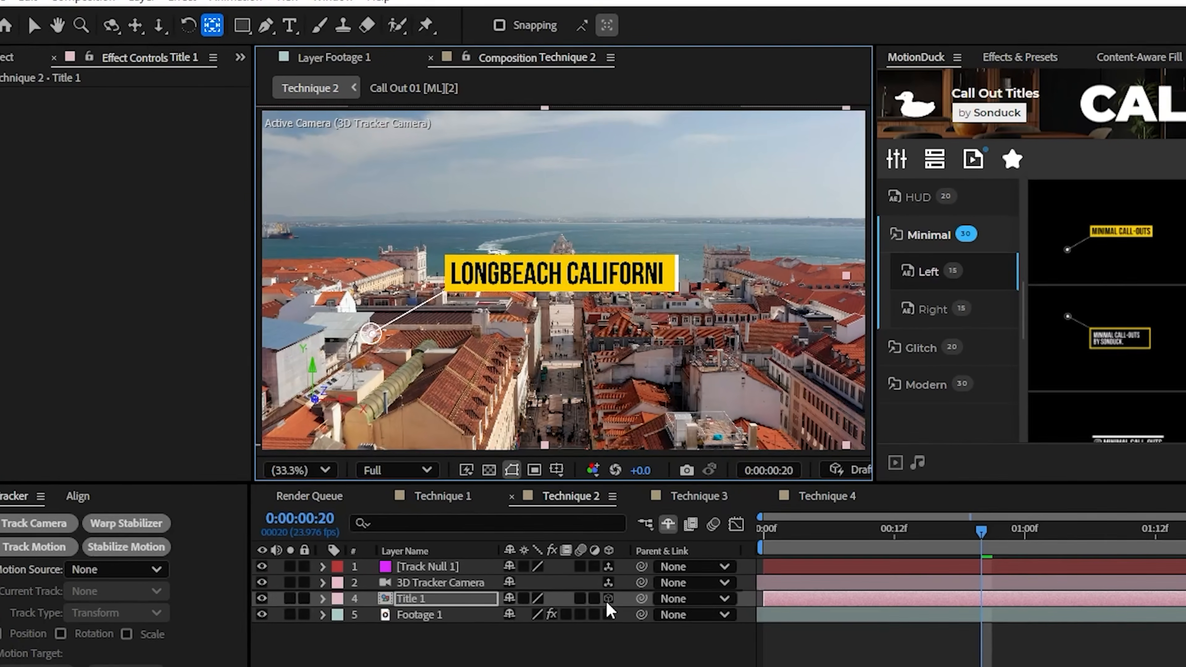
Make Title 1 a 3D layer again and paste the Track Null 1 layer's Position value into its Position
left_click(613, 602)
left_click(443, 570)
key("p")
left_click(328, 559)
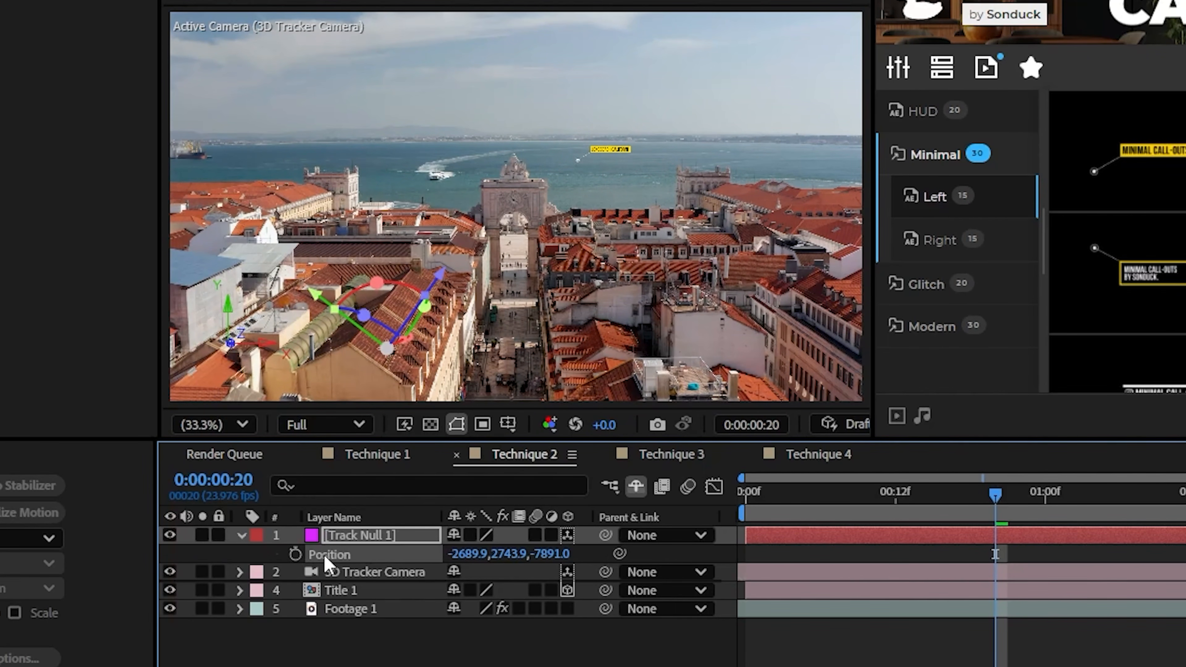
left_click(359, 590)
key("p")
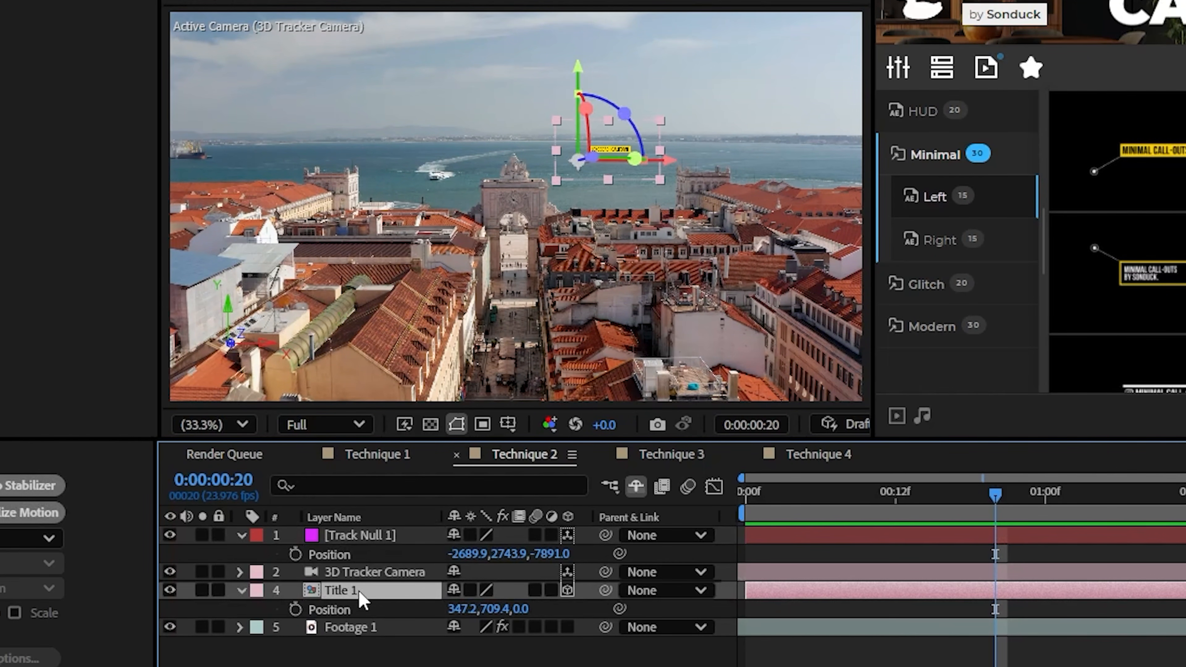
left_click(343, 611)
key("ctrl+v")
Set Title 1's scale to 145% and scrub to 0:00:02:13 to check its placement
key("s")
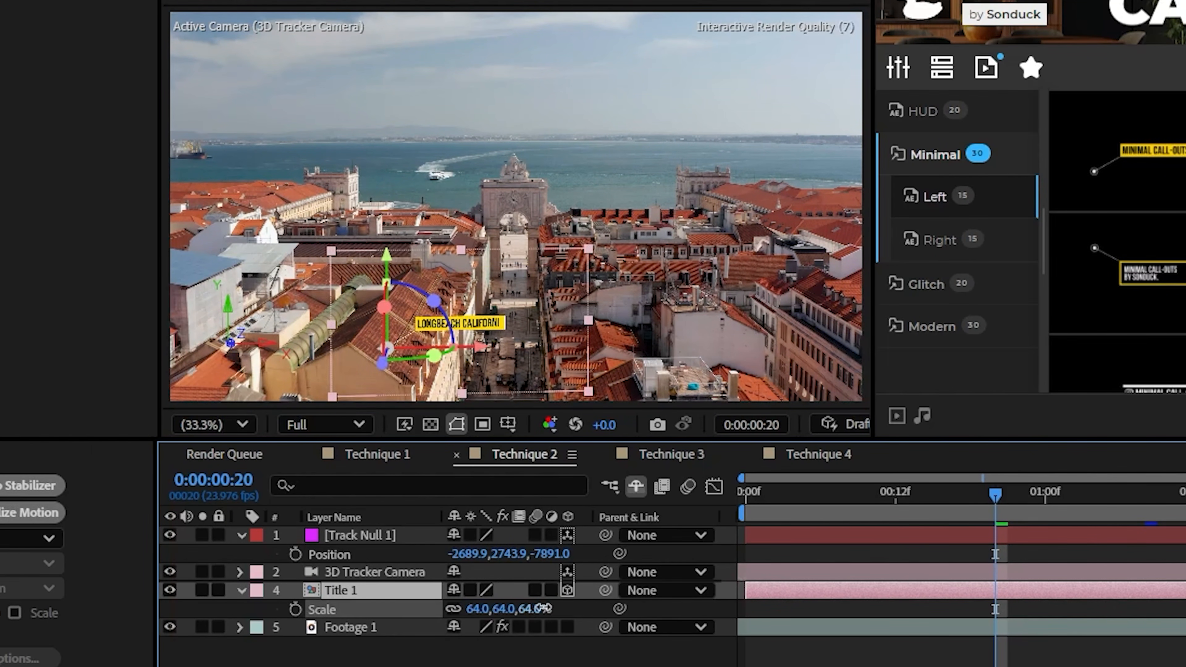
left_click_drag(481, 609, 619, 606)
left_click_drag(812, 493, 1185, 494)
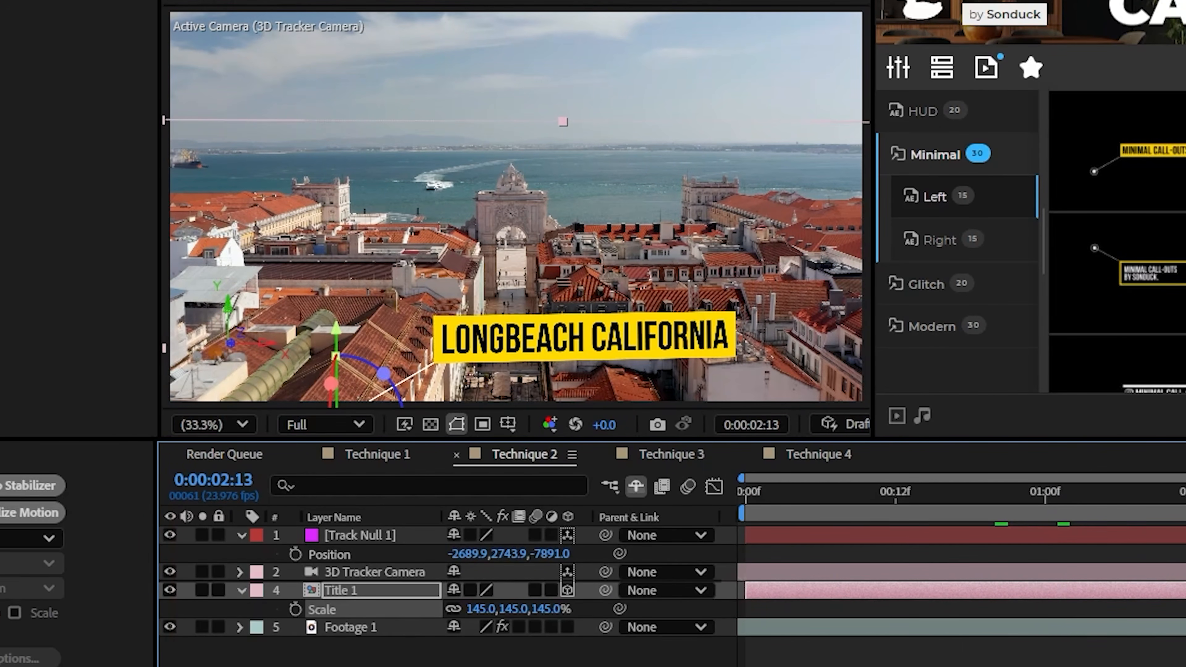
Reveal the shy Title 2 layer and collapse the open layer properties
left_click(1184, 654)
left_click(637, 487)
left_click(240, 609)
left_click(240, 535)
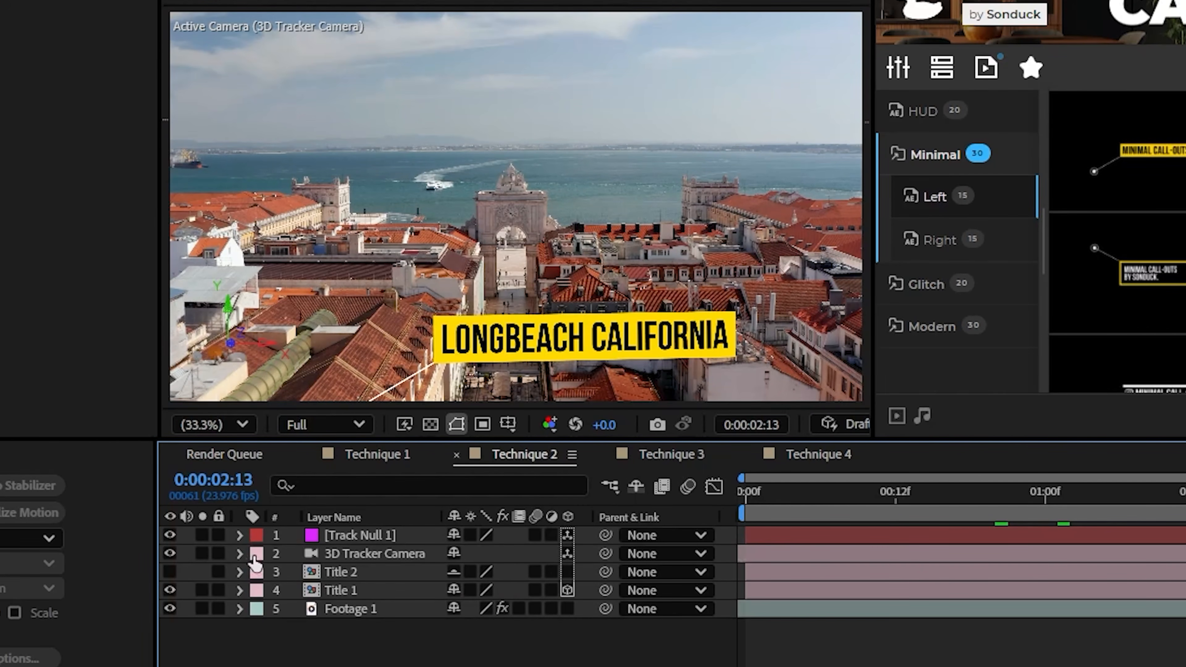
Show Footage 1's 3D Camera Tracker points and create a null from the rooftop points just beside the arch
left_click(374, 615)
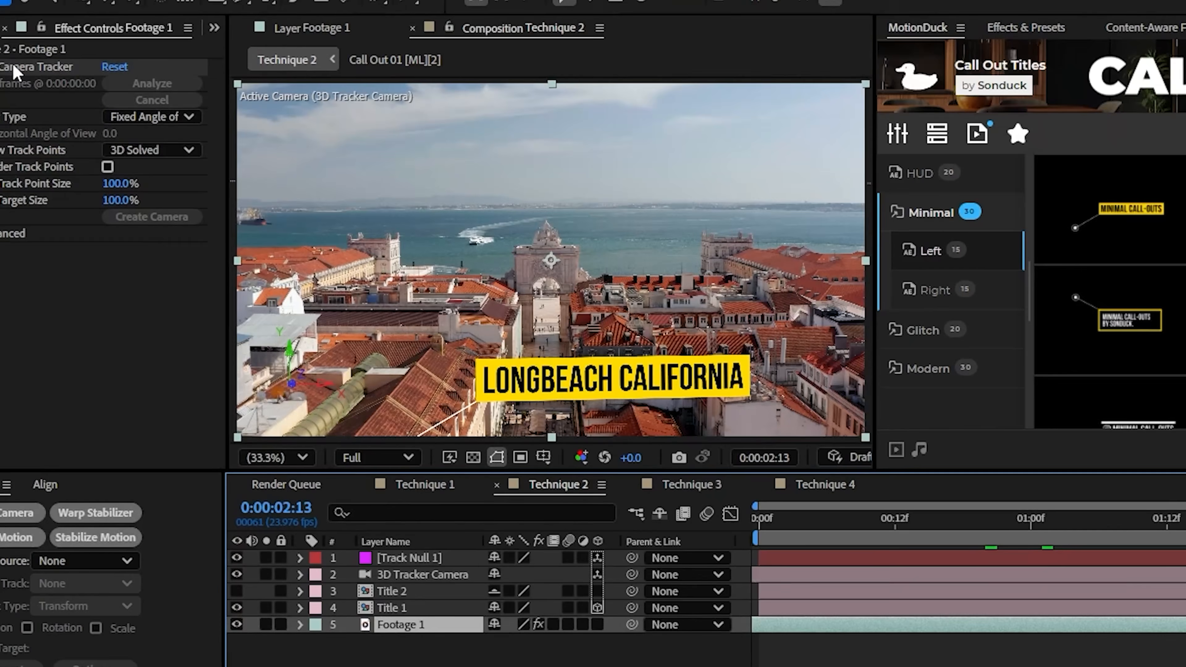
left_click(116, 107)
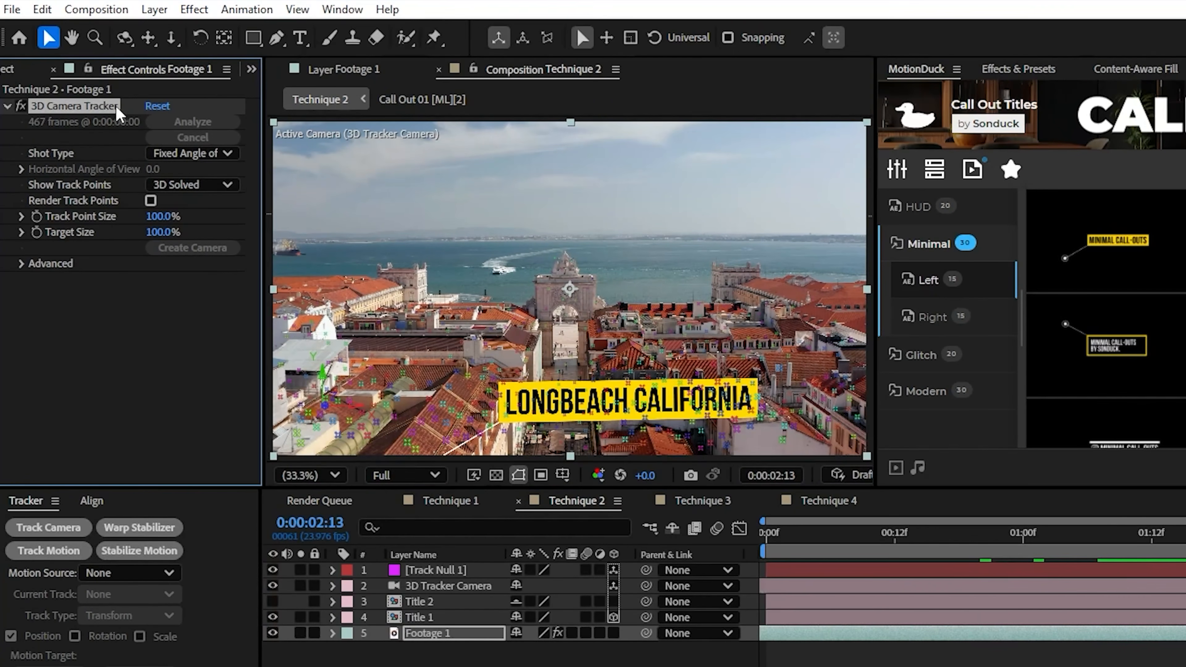
right_click(607, 342)
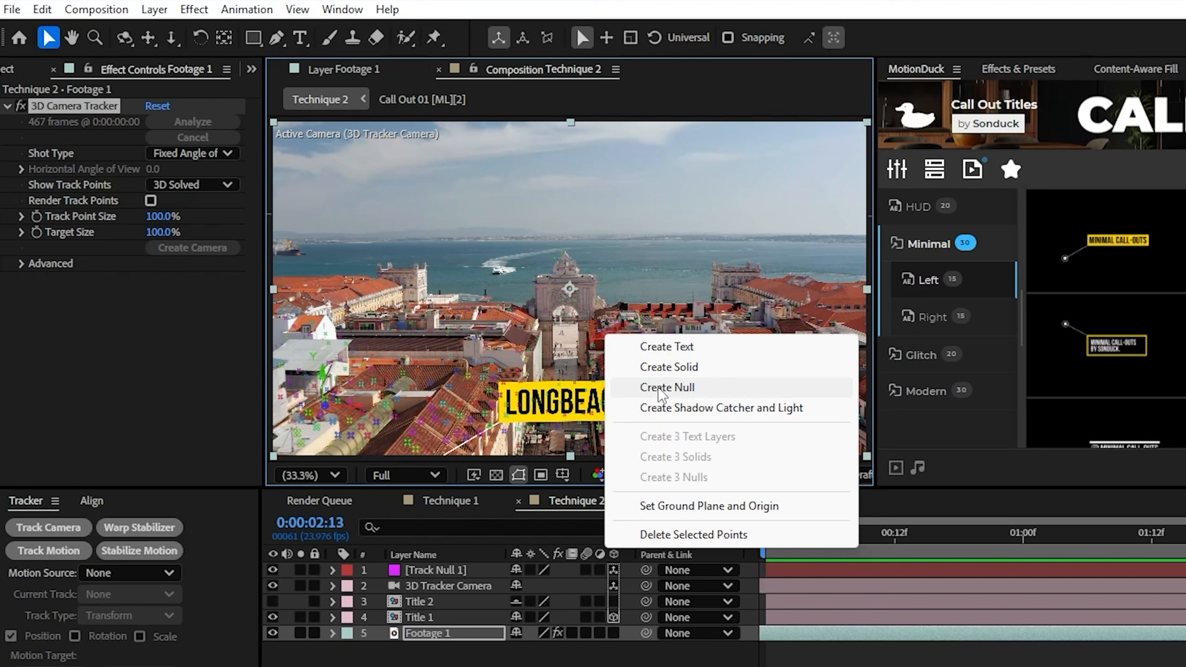
left_click(722, 389)
Copy the new track null's Position and paste it into Title 2's Position
left_click(451, 568)
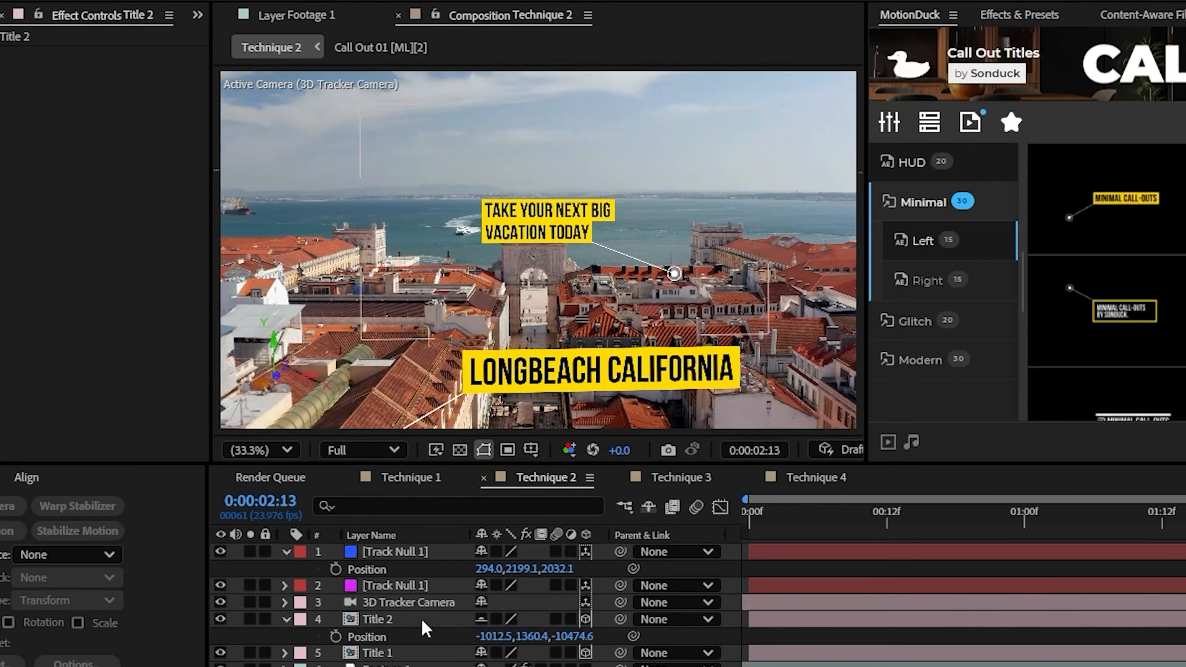
left_click(369, 571)
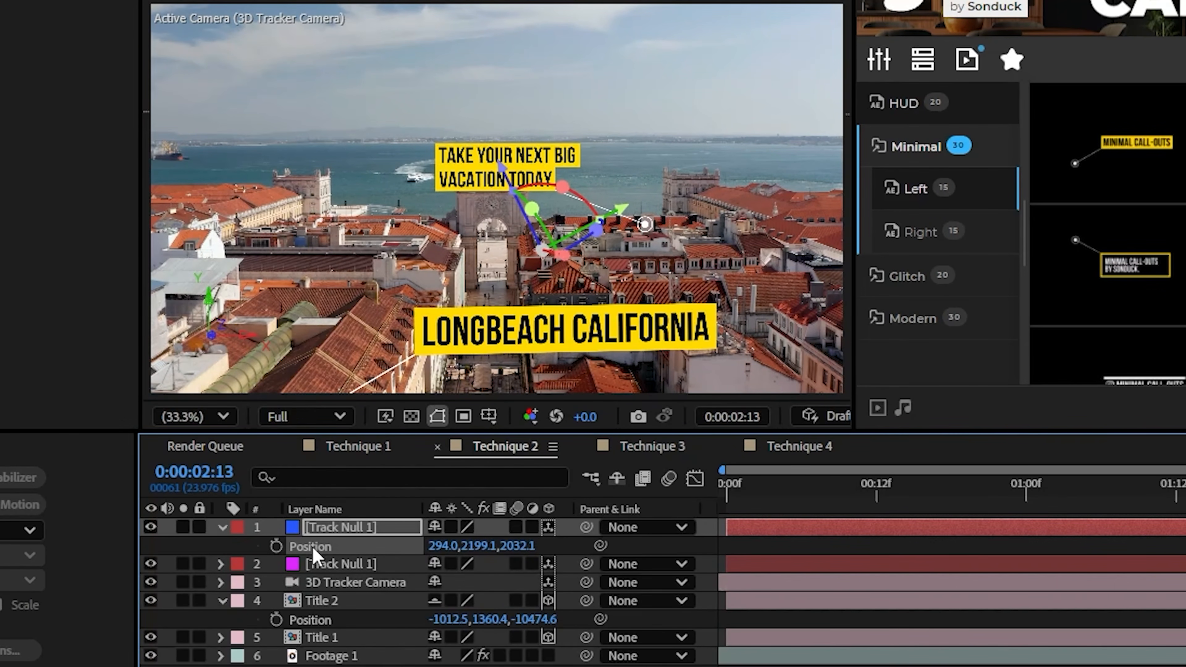
left_click(324, 621)
type("294.0,2199.1,2032.1")
left_click(364, 665)
Scale up Title 2 until its call-out is readable beside the arch
left_click(333, 602)
key("s")
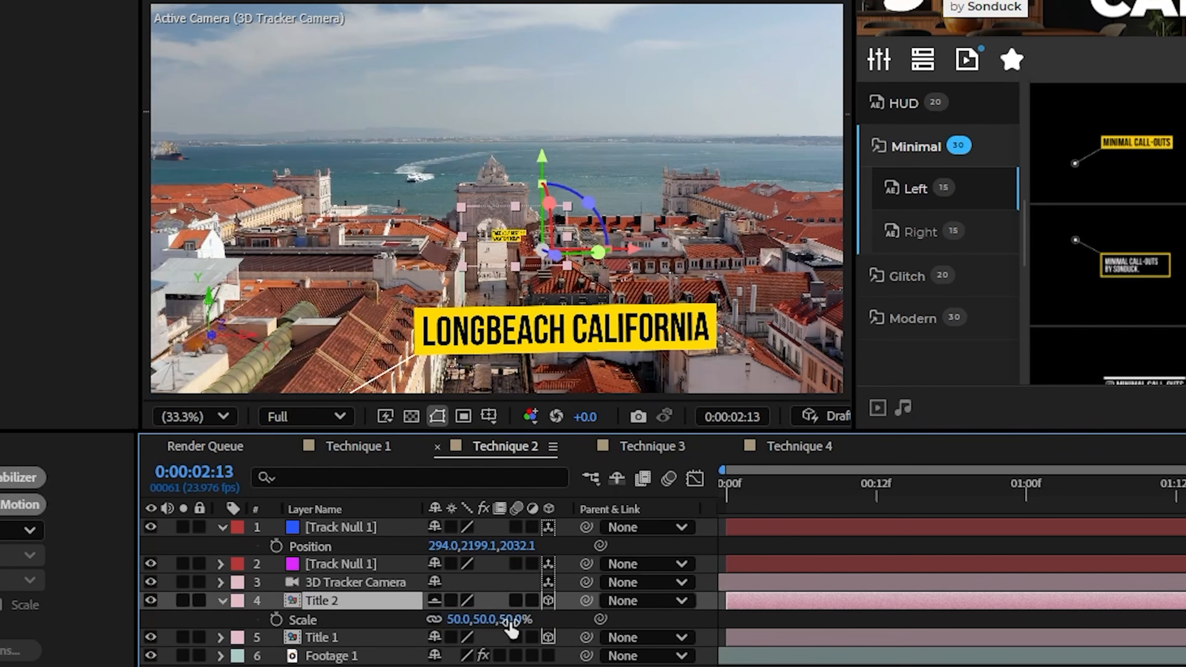
left_click_drag(516, 622, 786, 628)
Enlarge Title 1 further, collapse the open layer properties and scrub the timeline to check both call-outs
left_click(384, 641)
key("s")
left_click_drag(523, 658, 560, 666)
left_click(556, 666)
left_click(222, 638)
left_click(222, 600)
left_click(222, 527)
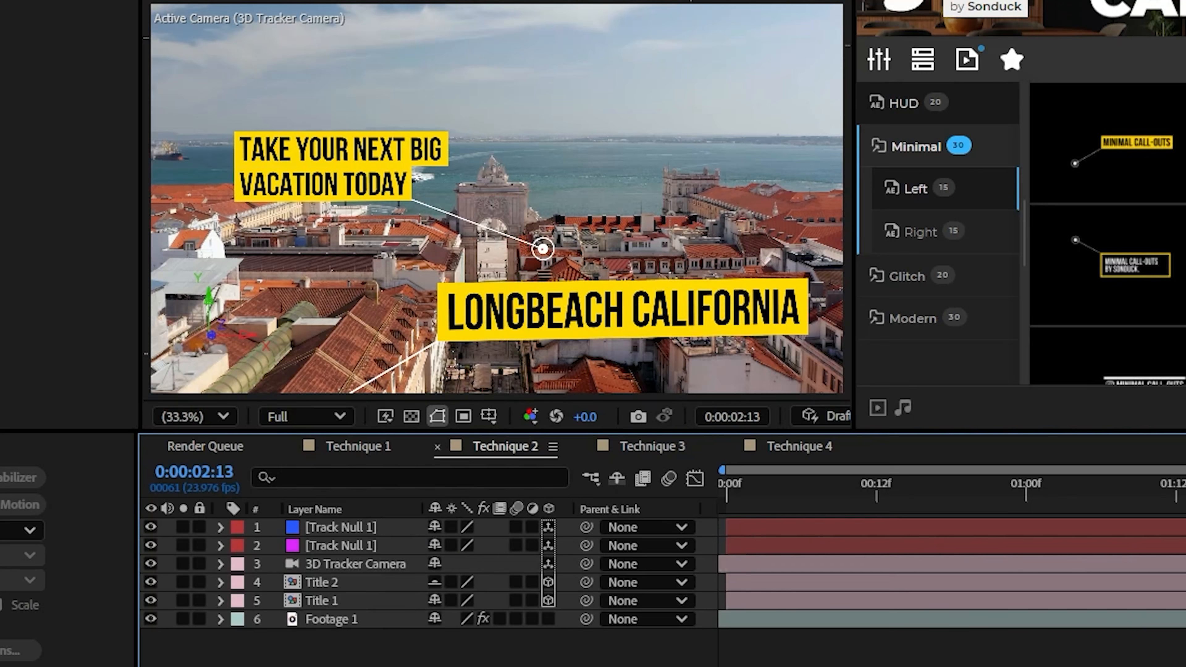
mouse_move(726, 504)
left_mouse_down()
mouse_move(772, 505)
mouse_move(722, 514)
left_mouse_up()
left_click_drag(1185, 495, 1185, 561)
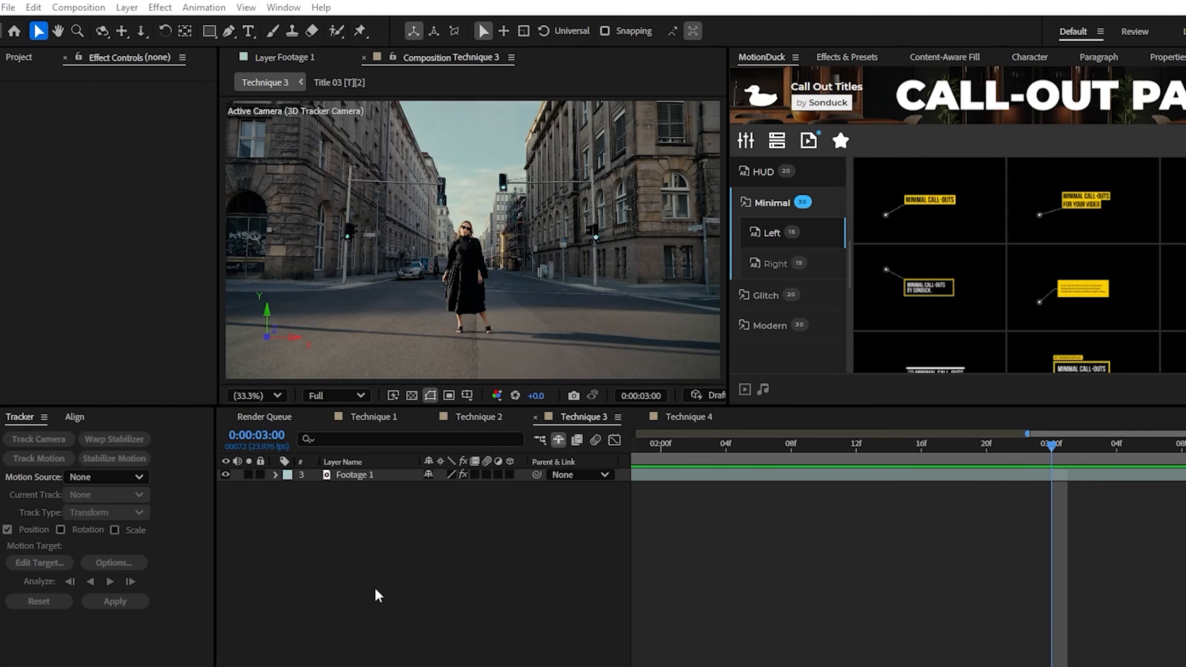
Duplicate Footage 1 in the Technique 3 composition and open the duplicate, Footage 2, in the Layer viewer
left_click(388, 580)
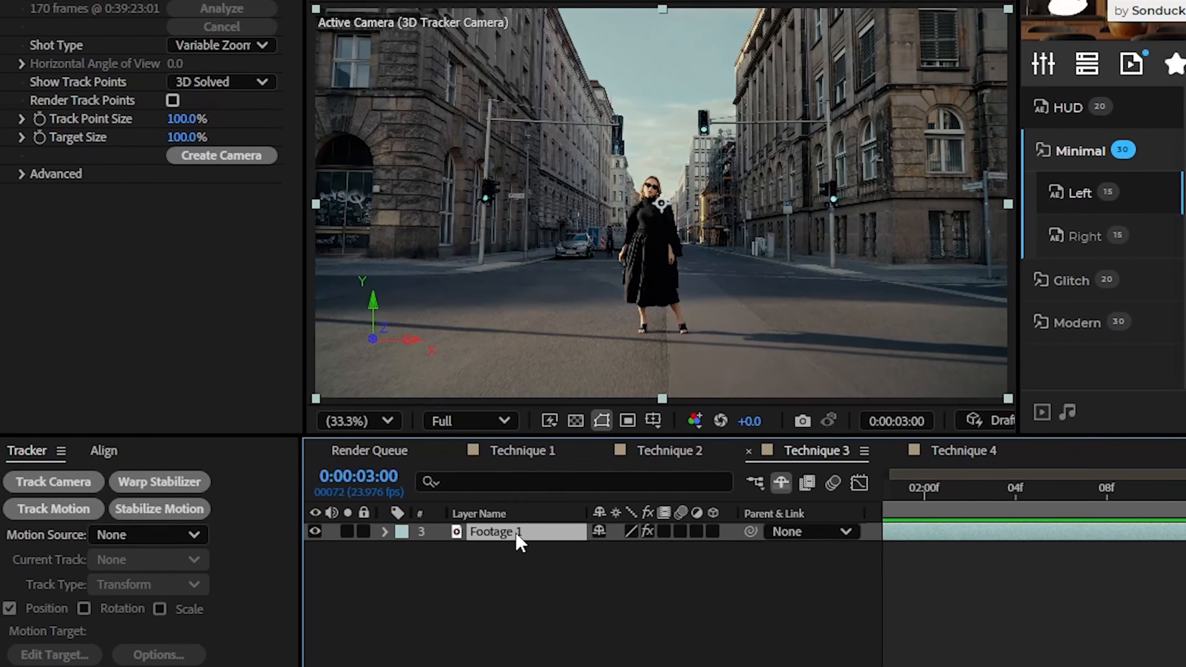
key("ctrl+d")
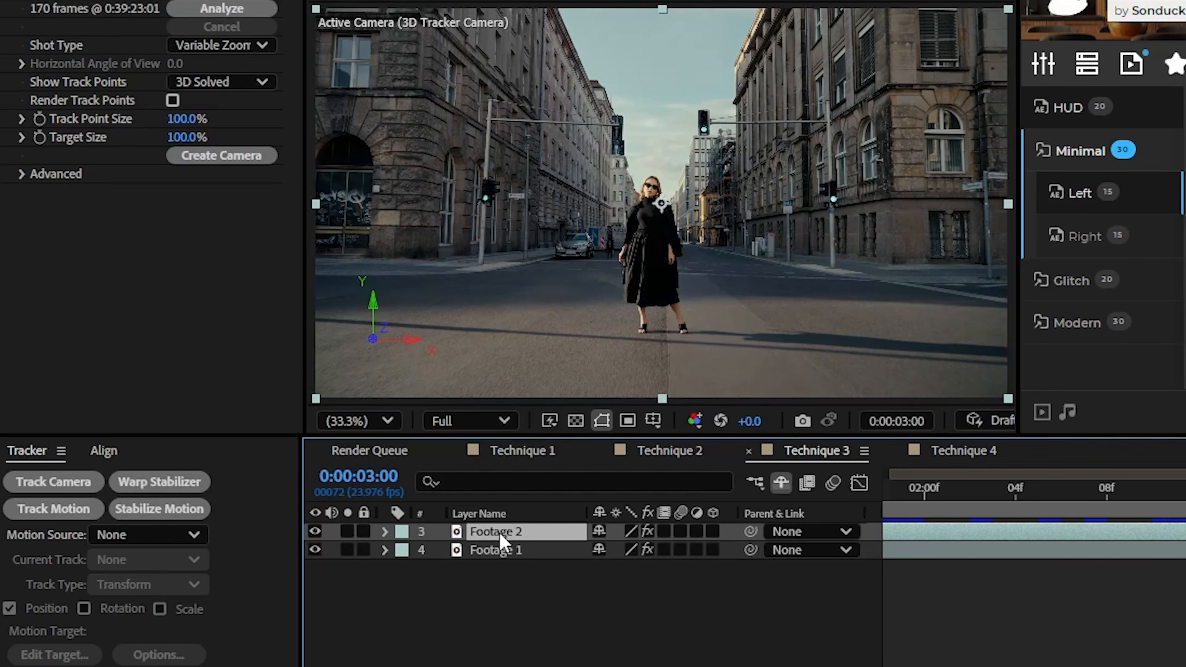
double_click(503, 533)
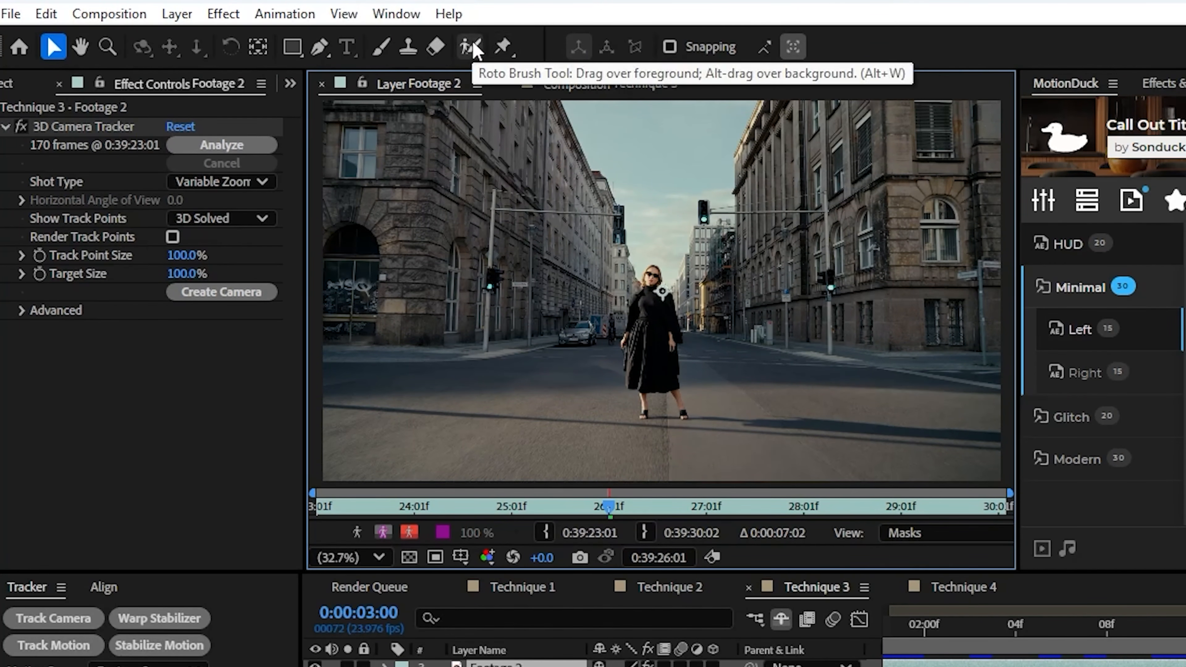
Paint Roto Brush strokes over the woman's skirt, coat and upper body on Footage 2 at 0:00:03:00
left_click(470, 46)
scroll(625, 349, "up", 3)
left_click_drag(623, 432, 683, 277)
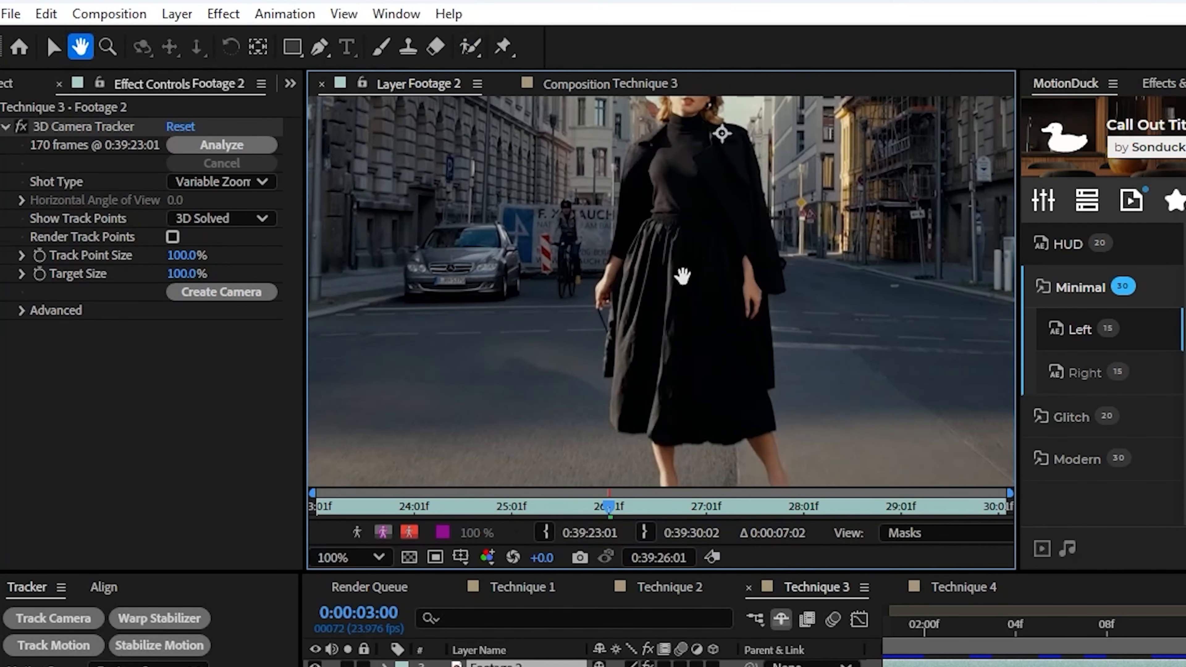
left_click_drag(636, 411, 652, 233)
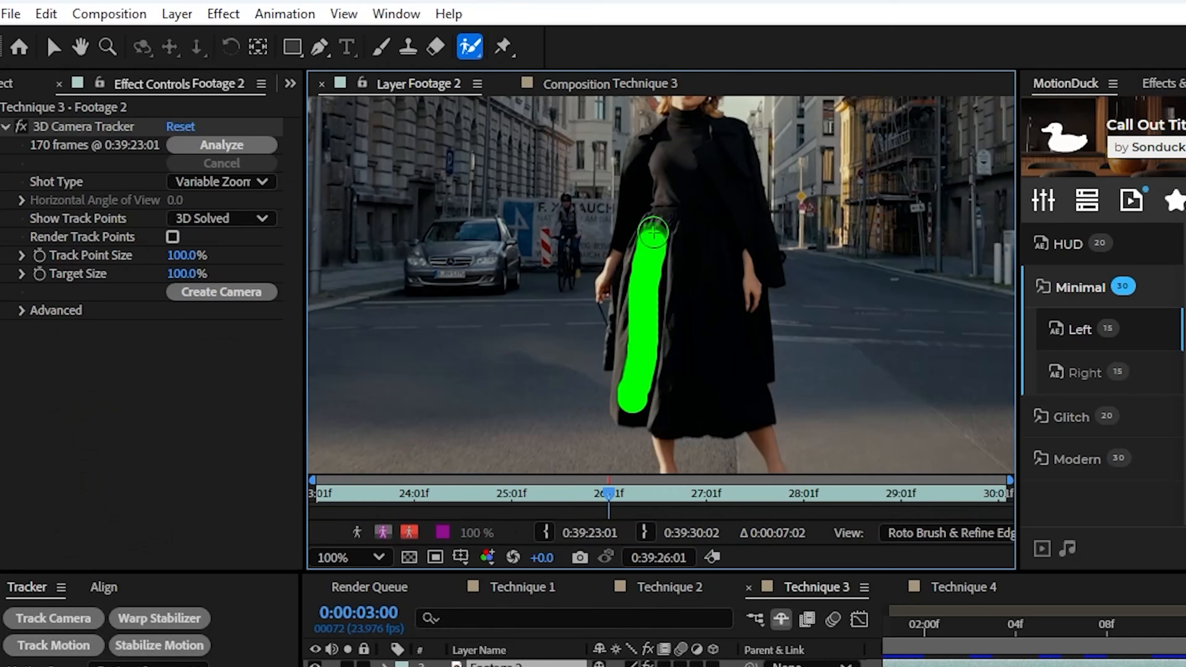
scroll(688, 204, "up", 1)
left_click_drag(638, 335, 768, 244)
mouse_move(733, 181)
left_mouse_down()
mouse_move(730, 214)
mouse_move(708, 163)
mouse_move(718, 203)
mouse_move(658, 196)
mouse_move(677, 219)
mouse_move(698, 189)
mouse_move(730, 280)
mouse_move(722, 376)
left_mouse_up()
left_click_drag(710, 292, 701, 360)
left_click_drag(812, 403, 795, 186)
left_click_drag(699, 191, 692, 242)
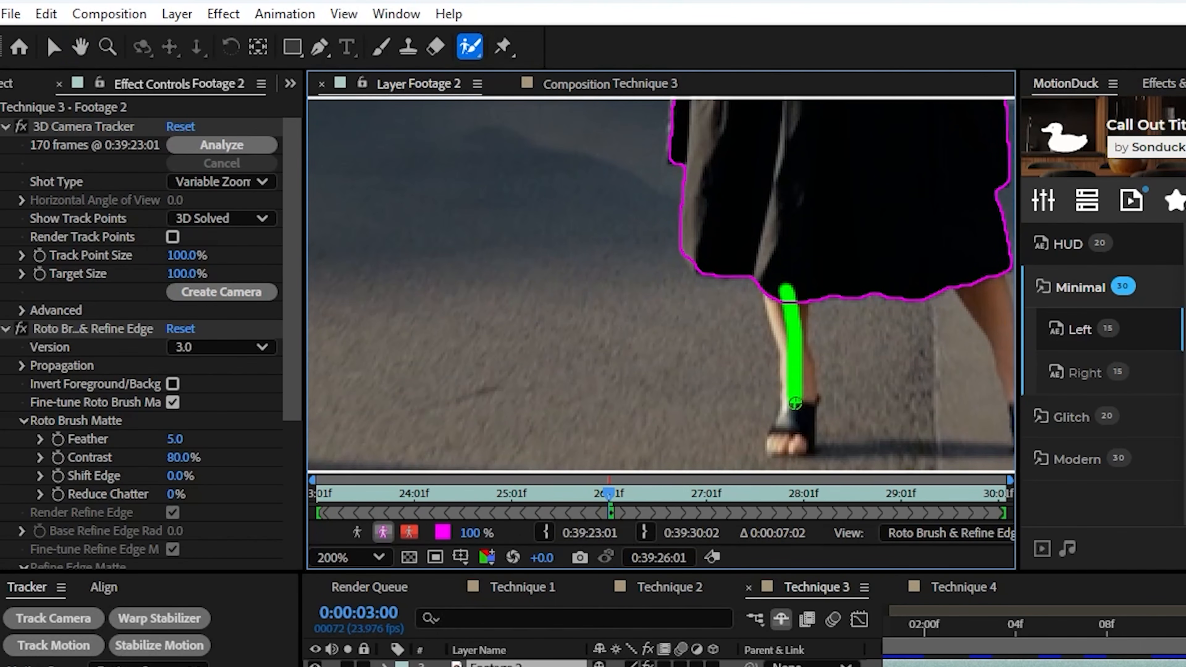
Add the woman's legs and feet to the Roto Brush selection and exclude the pavement between them
left_click_drag(796, 403, 787, 438)
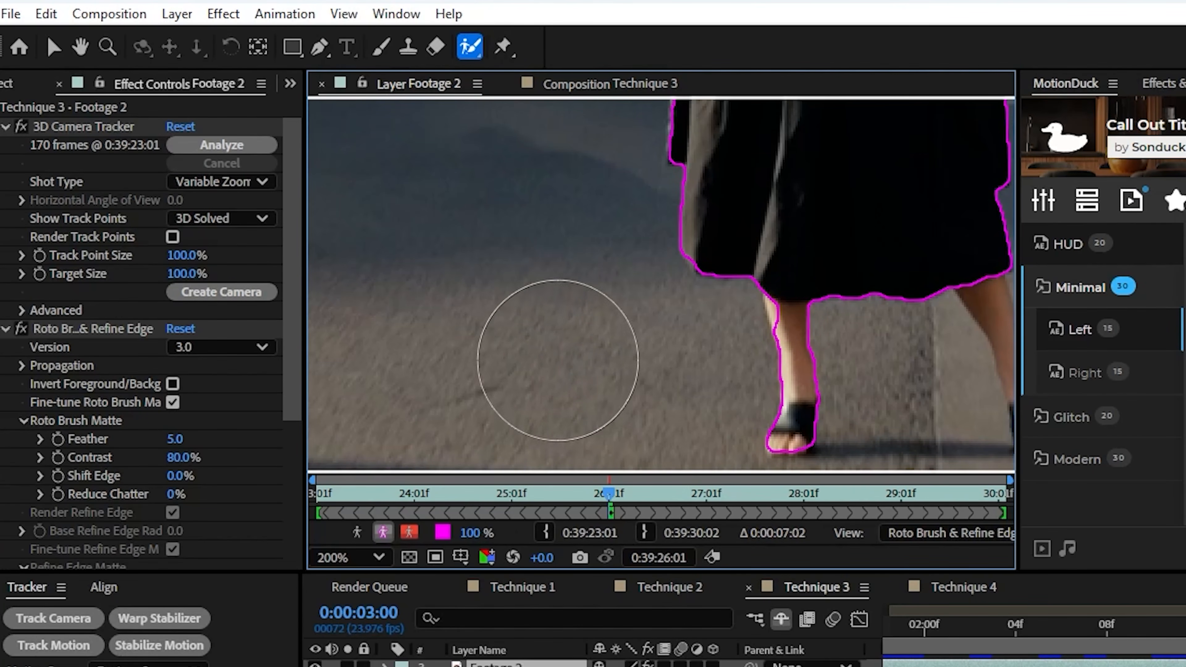
mouse_move(559, 361)
left_mouse_down("ctrl")
mouse_move(578, 360)
mouse_move(493, 360)
left_mouse_up("ctrl")
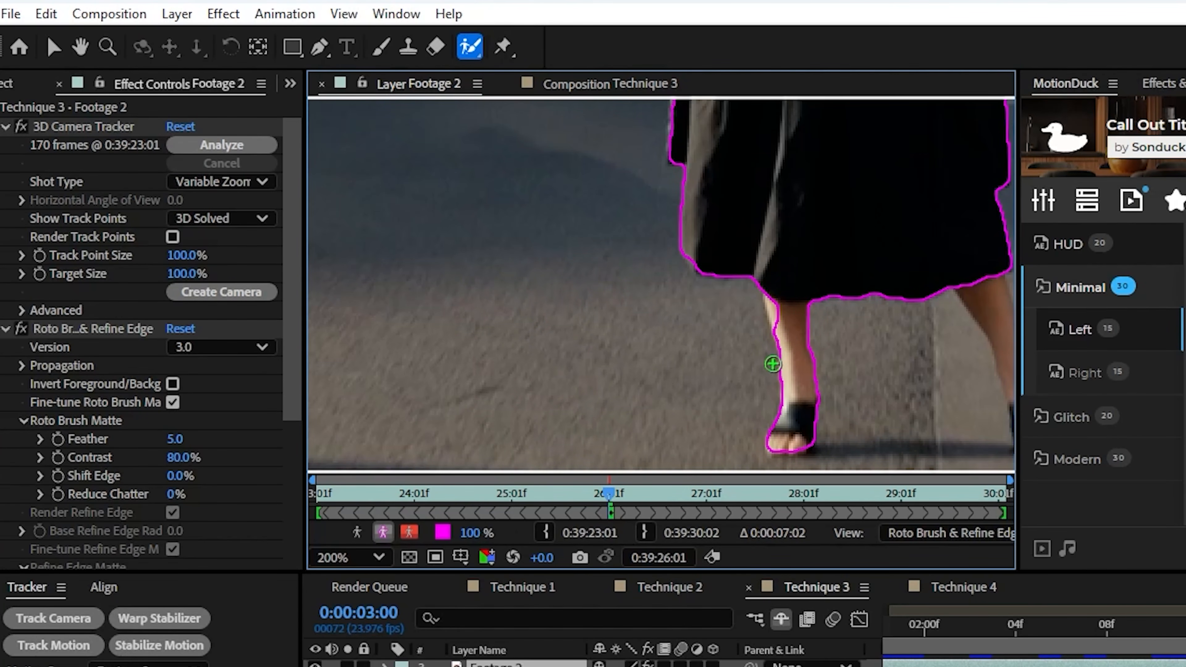
left_click_drag(773, 363, 519, 310)
left_click_drag(624, 235, 700, 401)
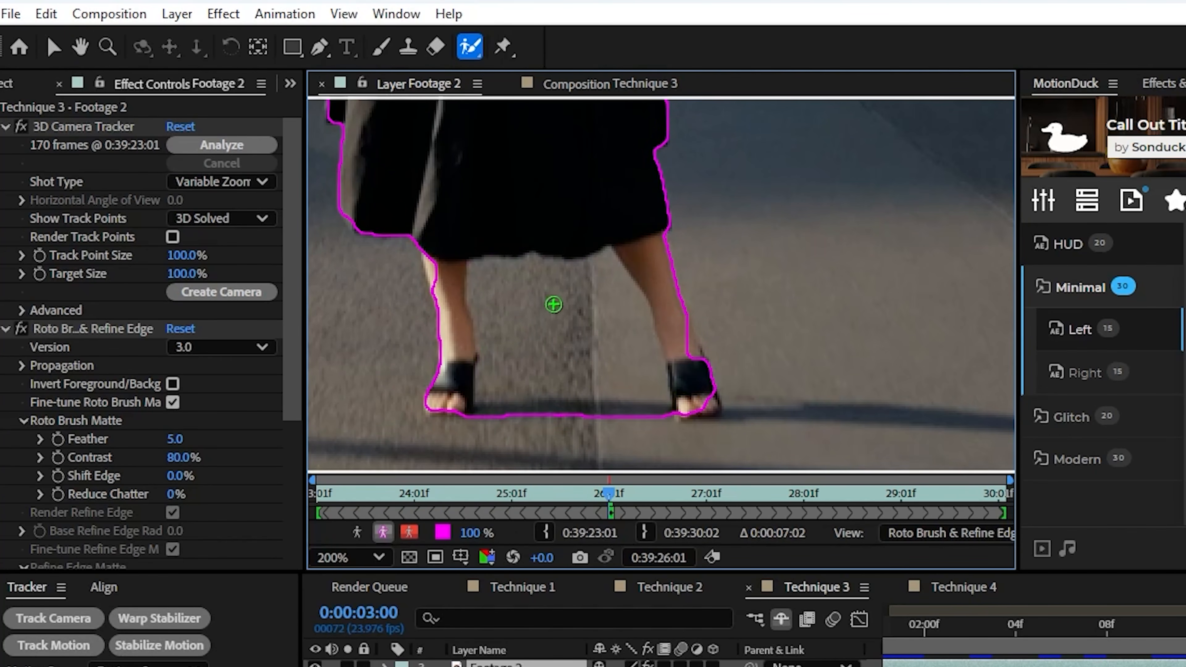
left_click_drag(687, 347, 693, 356)
left_click_drag(700, 405, 709, 406)
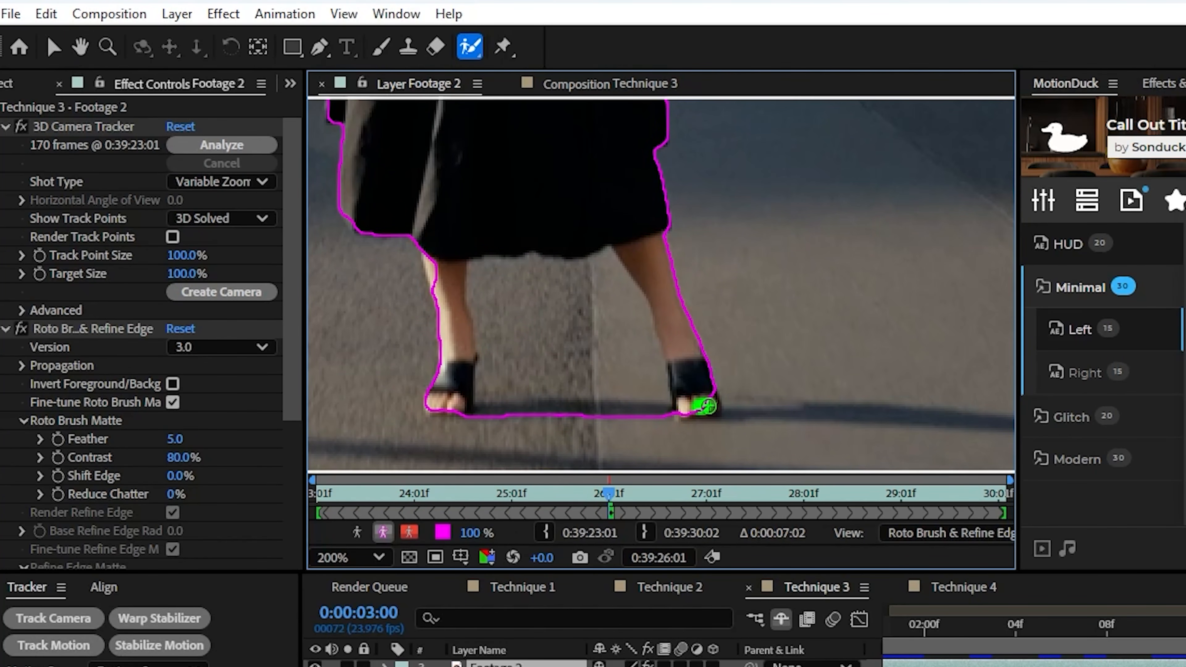
left_click_drag(496, 415, 631, 419, "alt")
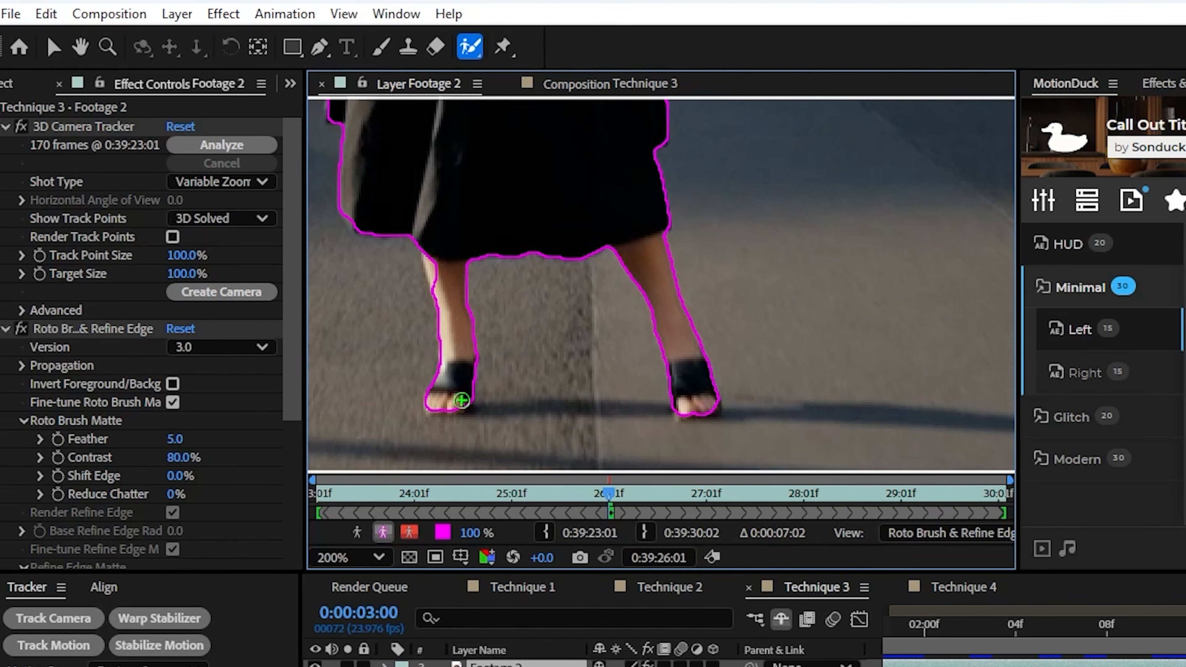
Refine the Roto Brush selection around the woman's head and hair
mouse_move(549, 172)
left_mouse_down()
mouse_move(574, 177)
mouse_move(561, 155)
mouse_move(670, 347)
left_mouse_up()
left_click_drag(600, 290, 668, 266)
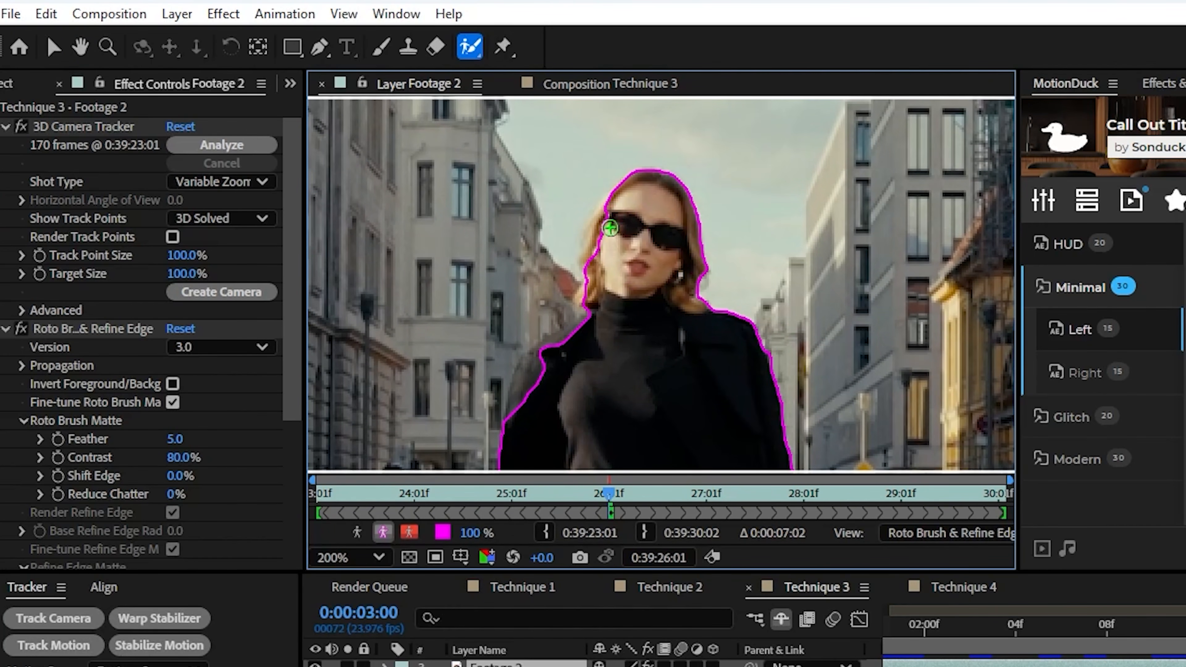
left_click_drag(590, 299, 591, 300)
scroll(630, 311, "down", 2)
scroll(631, 311, "up", 1)
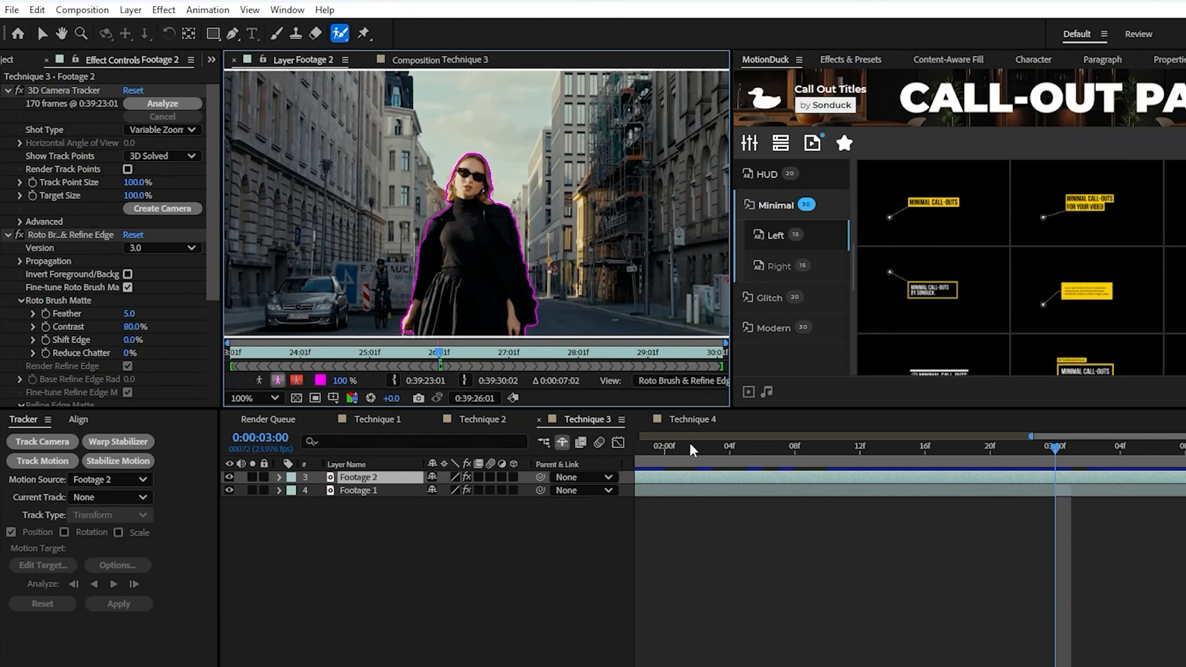
Propagate the Roto Brush selection forward from 0:00:03:00 and stop at source frame 0:39:28:15
left_click(927, 568)
key("space")
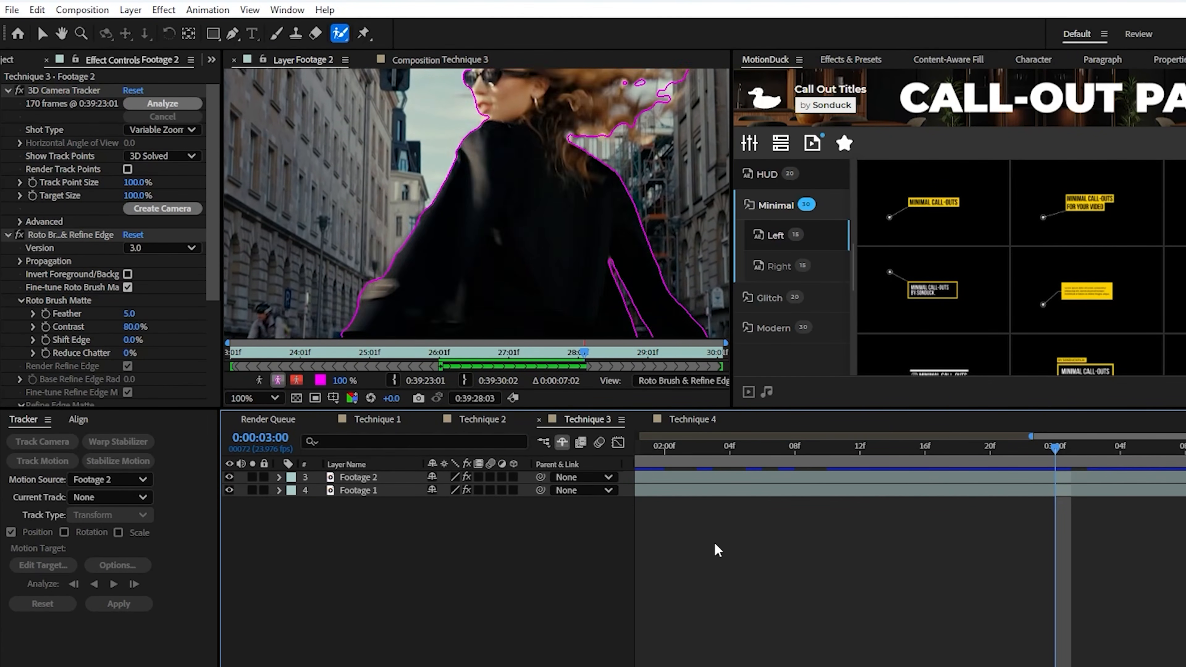
key("space")
Correct the Roto Brush selection around the woman's outstretched hand at source frame 0:39:28:15
scroll(490, 280, "up", 1)
left_click_drag(492, 290, 492, 144)
scroll(492, 144, "down", 3)
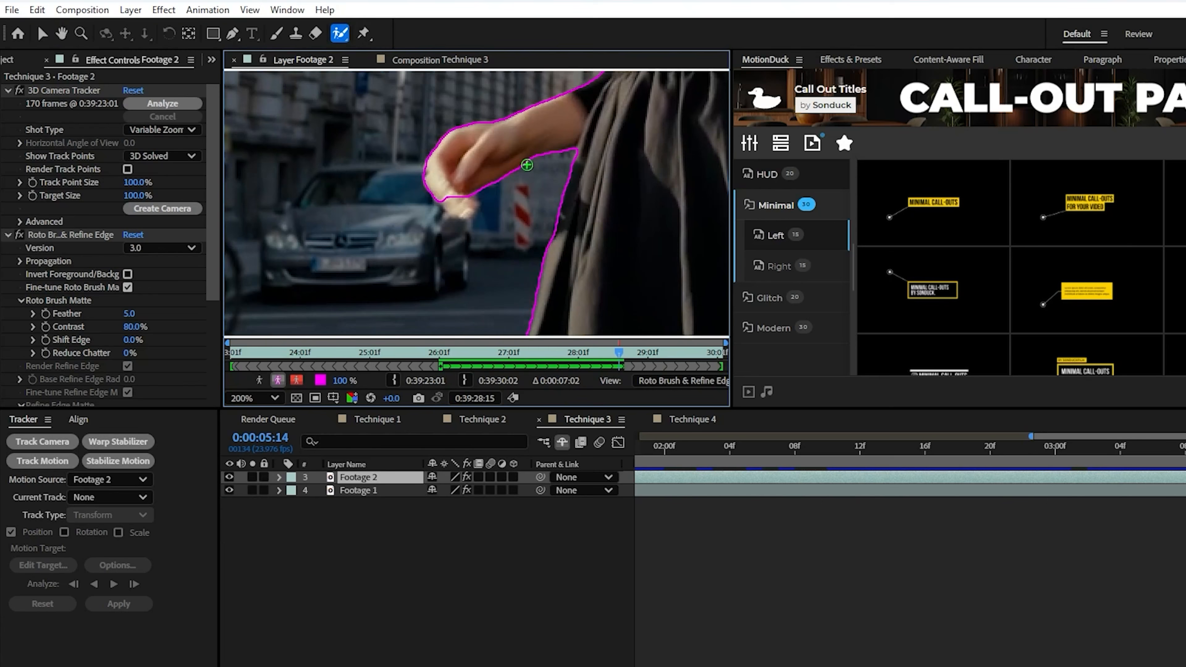
scroll(450, 198, "down", 1)
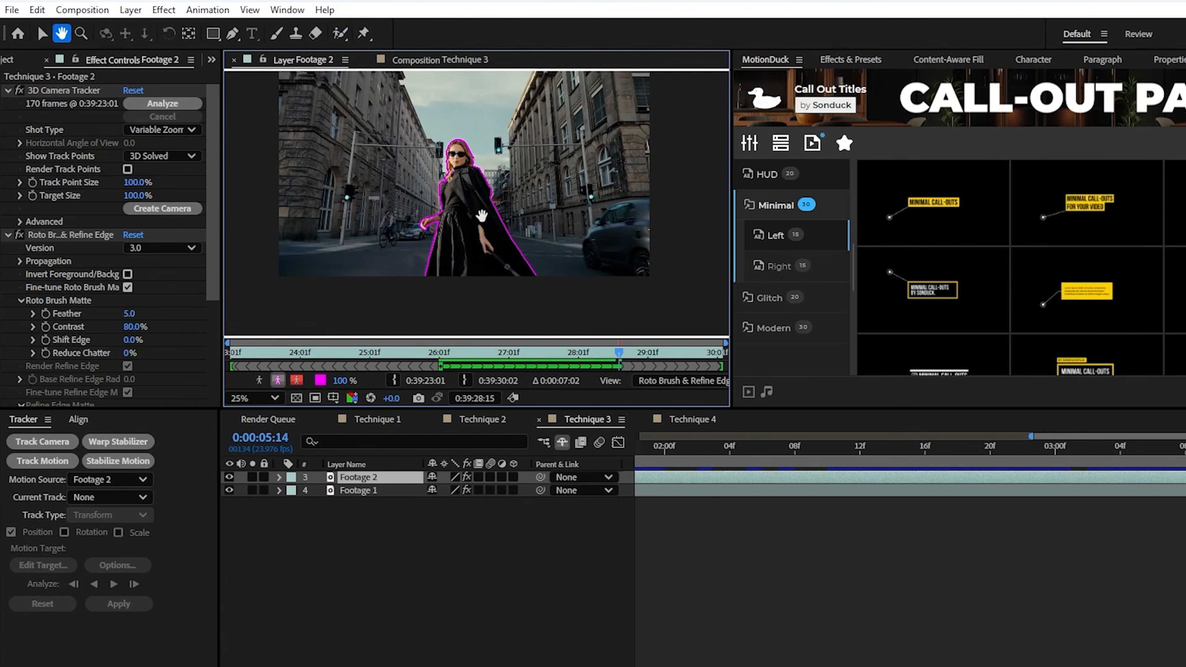
Propagate the Roto Brush selection through the rest of Footage 2 and widen the Layer viewer
left_click(916, 567)
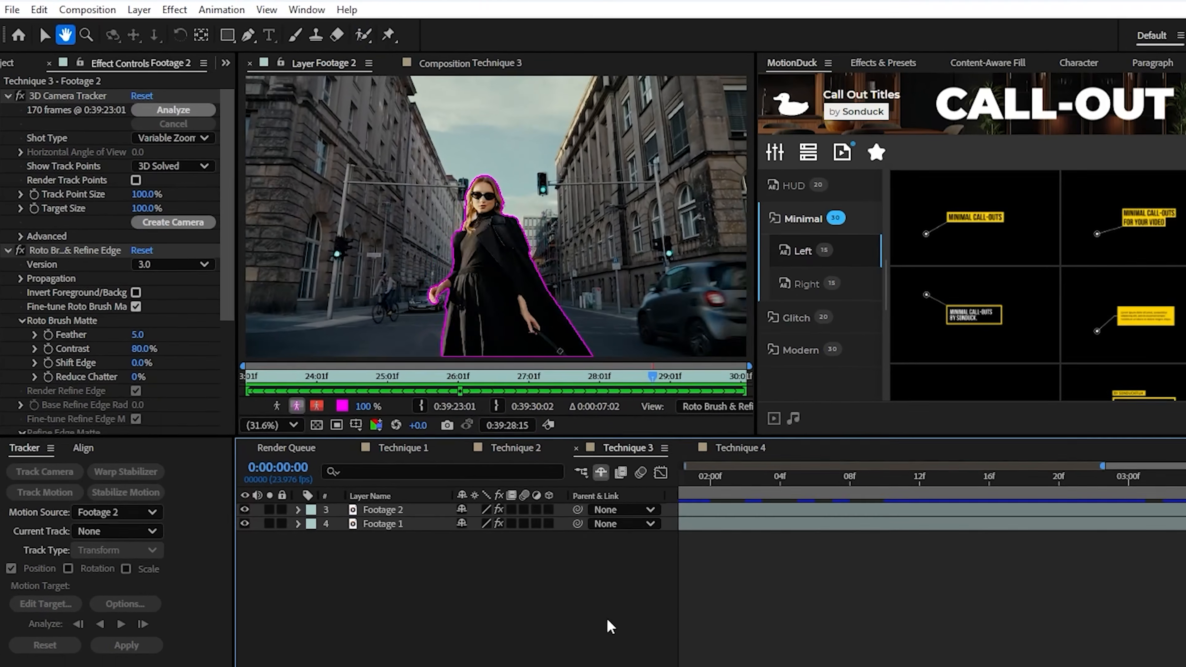
key("space")
left_click_drag(849, 453, 1121, 460)
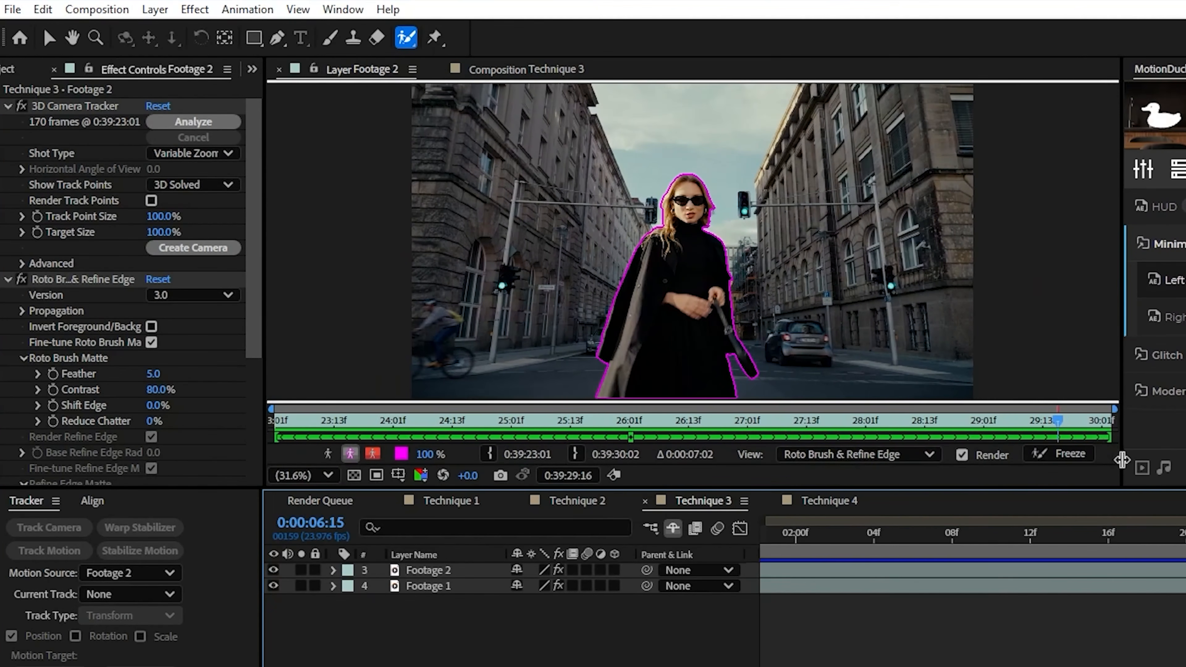
Freeze the Roto Brush propagation of Footage 2 and return to the Technique 3 composition
left_click(1060, 454)
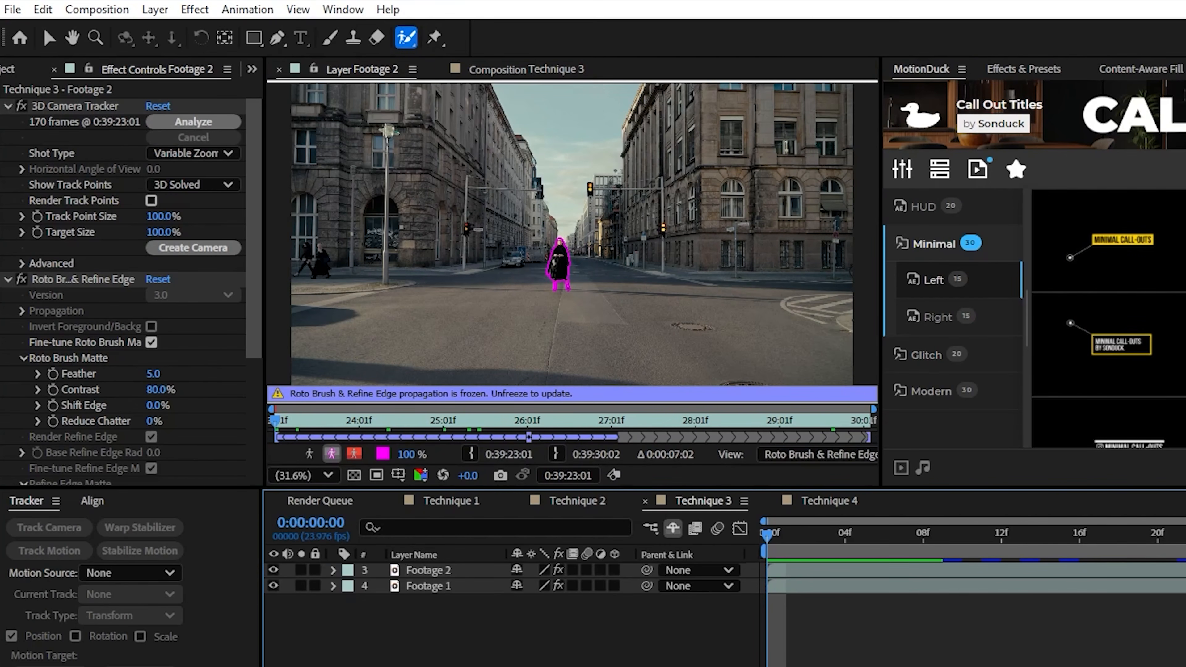
left_click(523, 71)
scroll(564, 322, "up", 3)
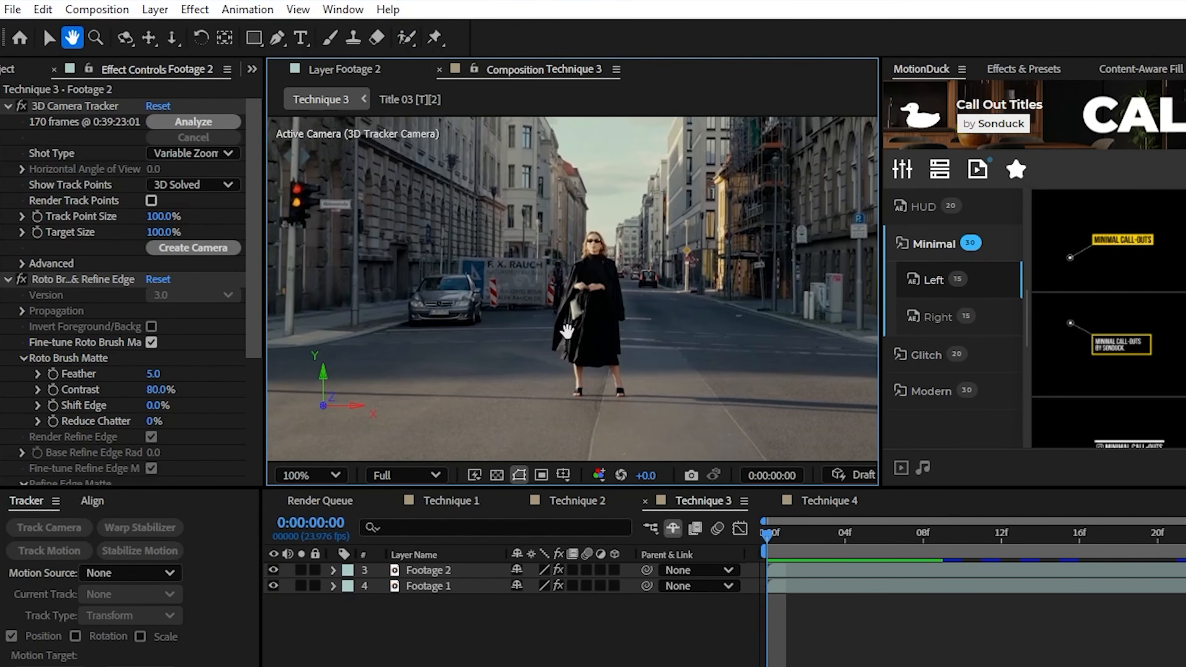
Temporarily hide Footage 1 to inspect the isolated woman against black
left_click(273, 586)
scroll(557, 313, "up", 2)
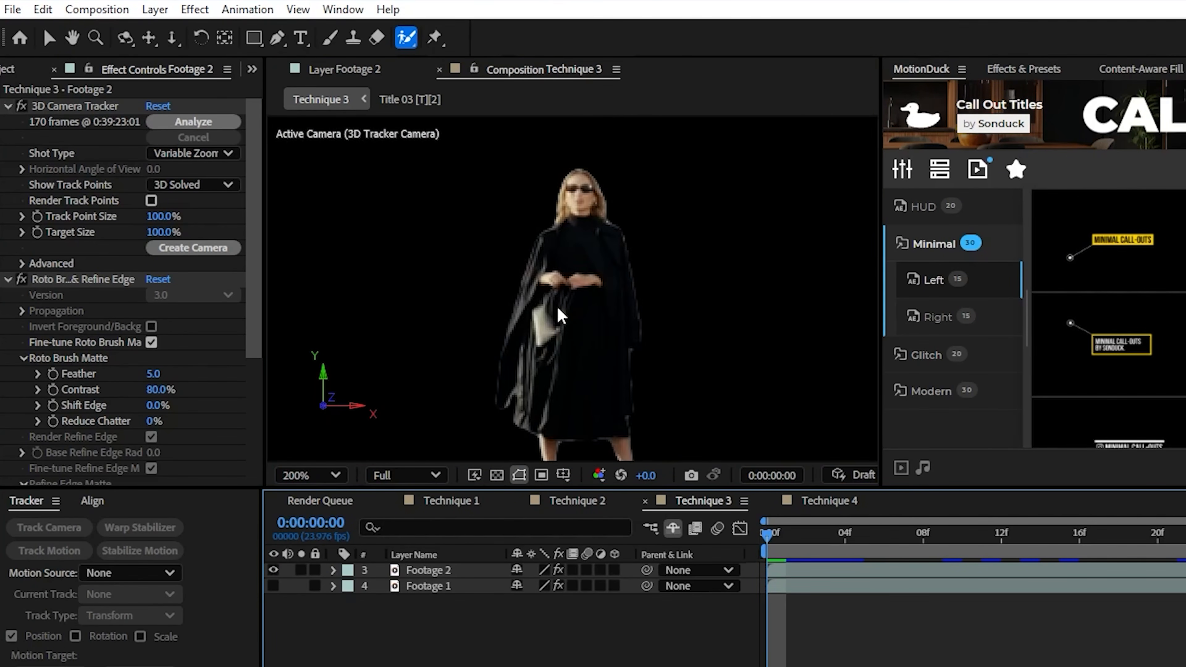
left_click(273, 586)
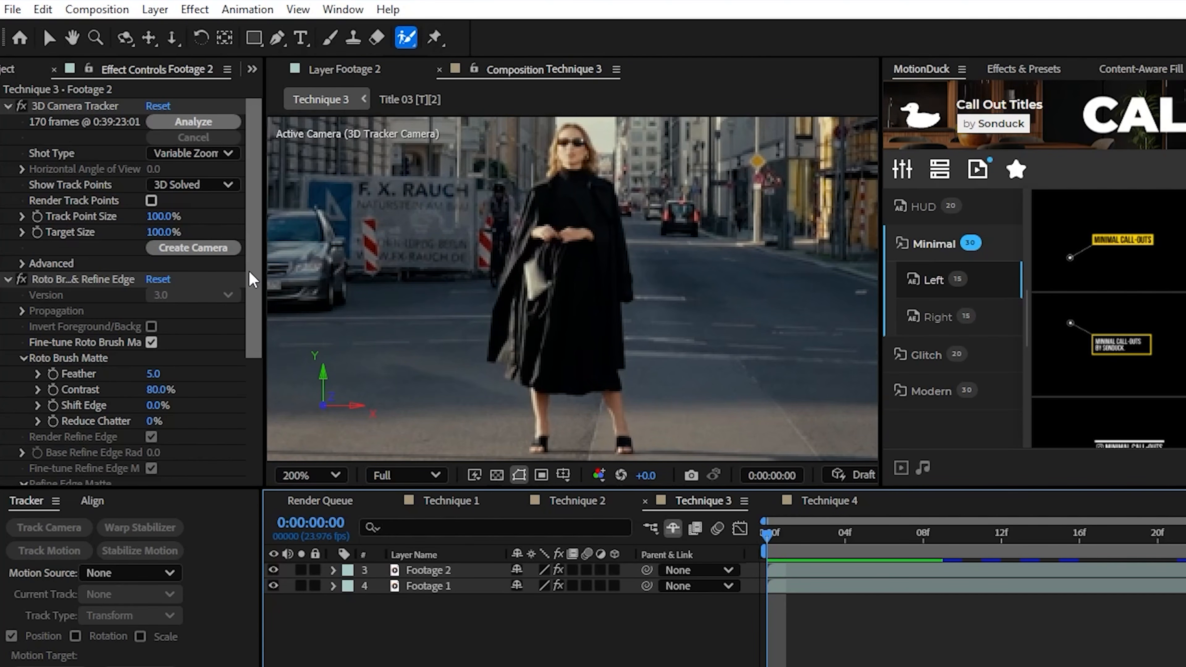
Set Footage 2's Roto Brush Matte feather to 9.8 and shift edge to -17%, judging the cutout with Footage 1 hidden, and restore Footage 1
left_click_drag(254, 257, 255, 339)
left_click(422, 570)
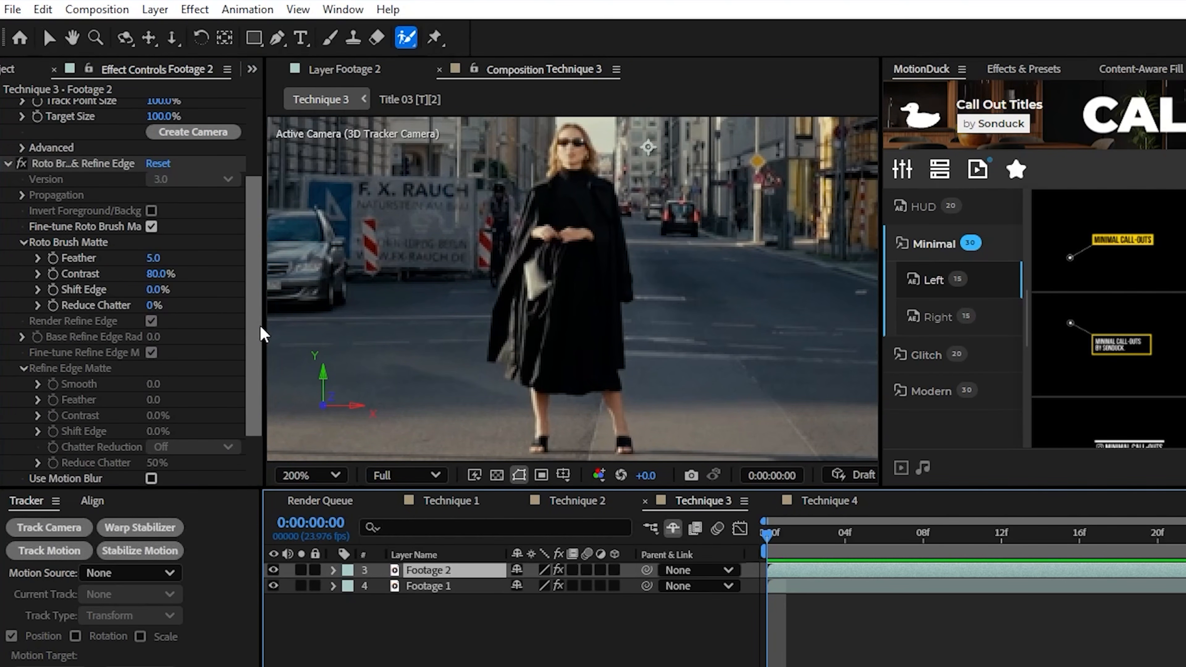
left_click(273, 586)
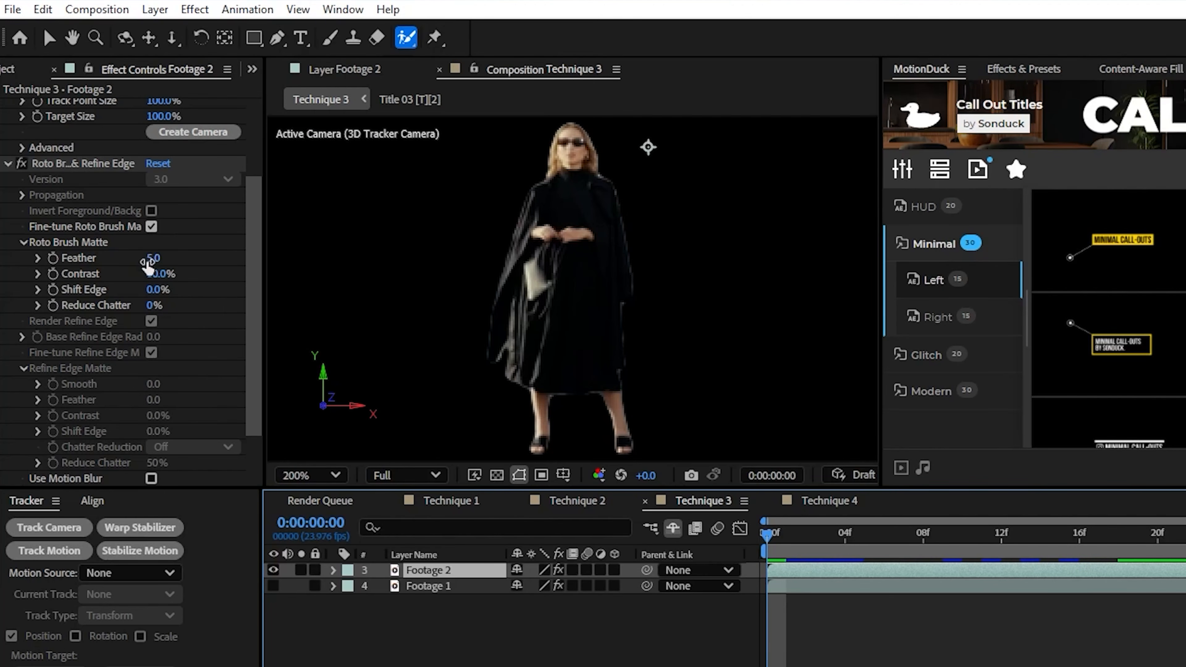
left_click_drag(155, 258, 204, 257)
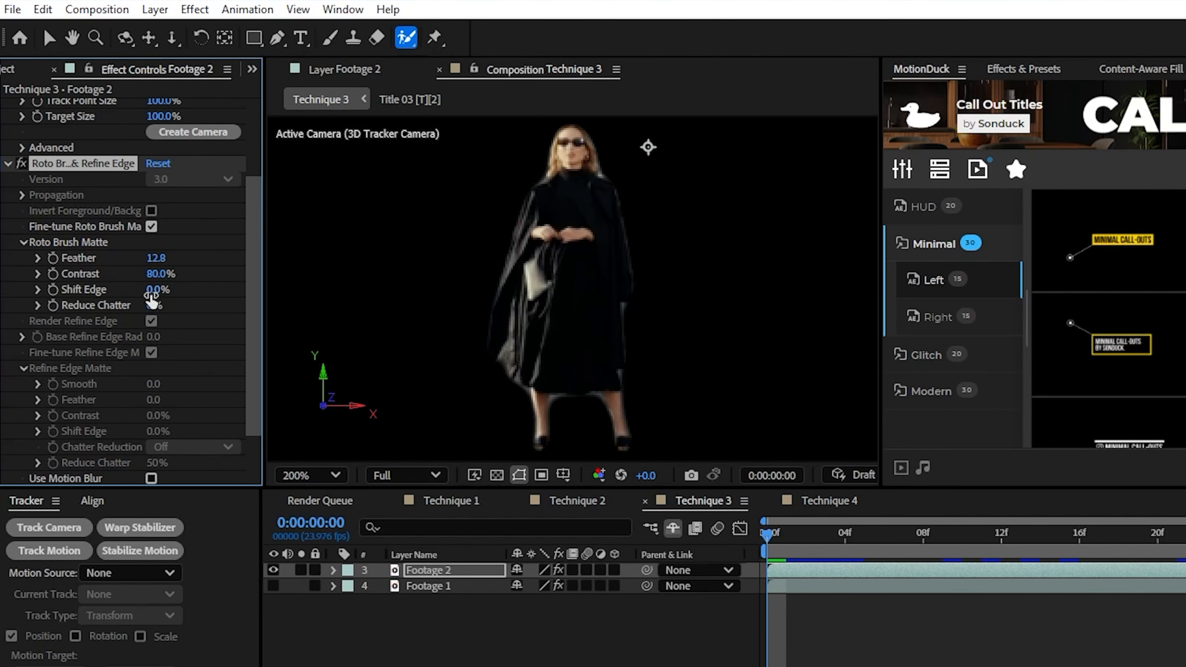
left_click_drag(151, 294, 130, 261)
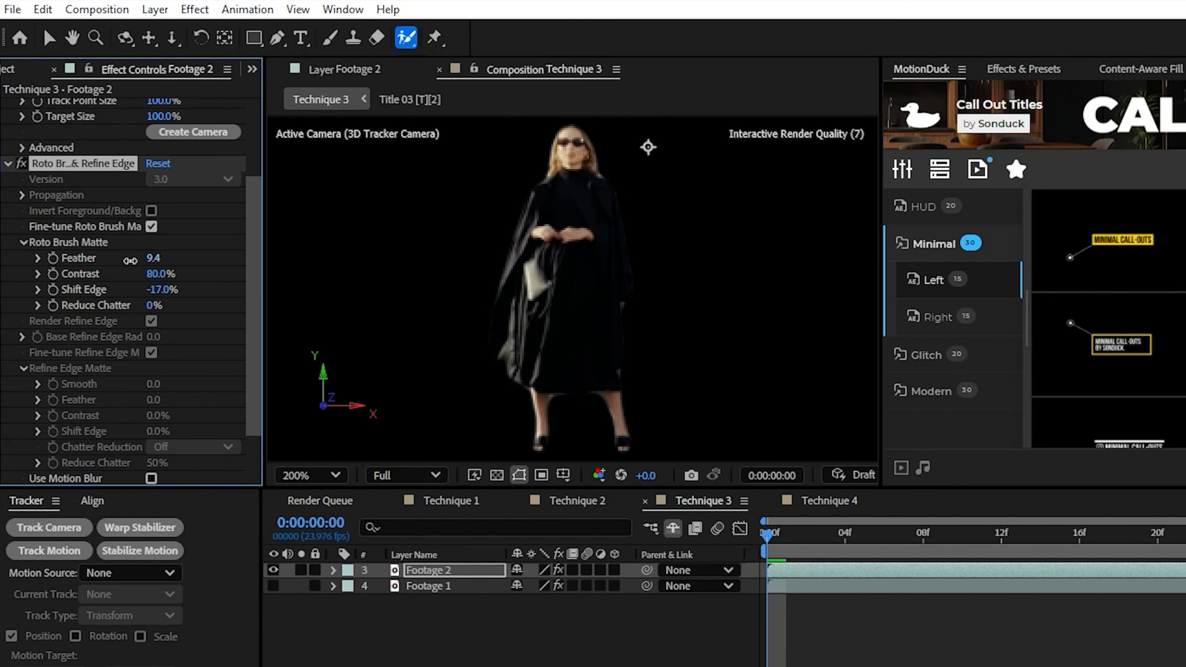
left_click(275, 588)
left_click(471, 654)
scroll(569, 354, "down", 1)
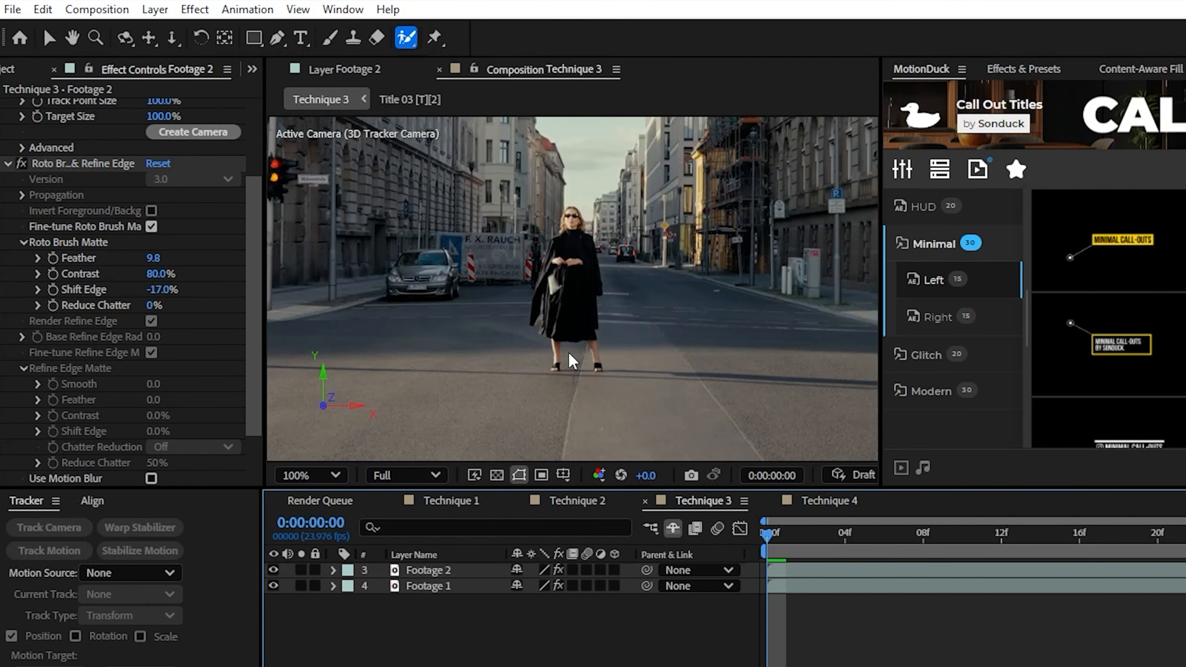
Reveal the shy layers, move the Title 03 layer between Footage 2 and Footage 1, and fit the composition in the viewer
left_click(672, 529)
left_click_drag(795, 531, 1185, 533)
left_click_drag(440, 586, 439, 610)
left_click(312, 476)
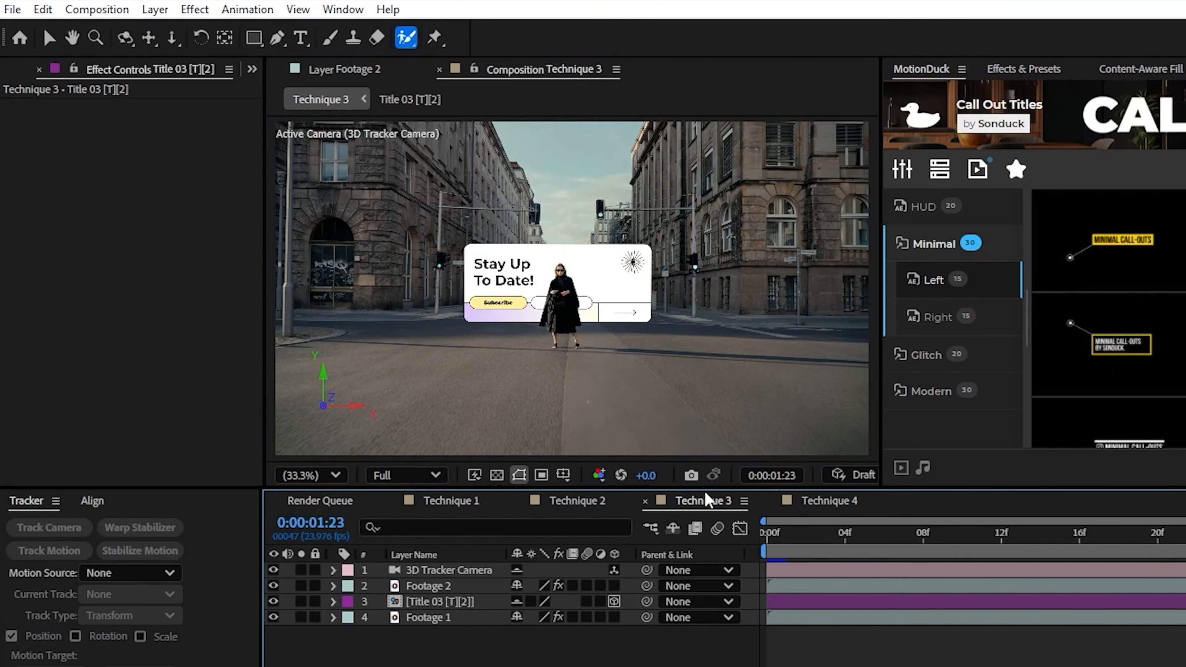
Preview Technique 3 to check the title sitting behind the woman
left_click(709, 498)
key("space")
left_click_drag(1185, 559, 933, 558)
key("space")
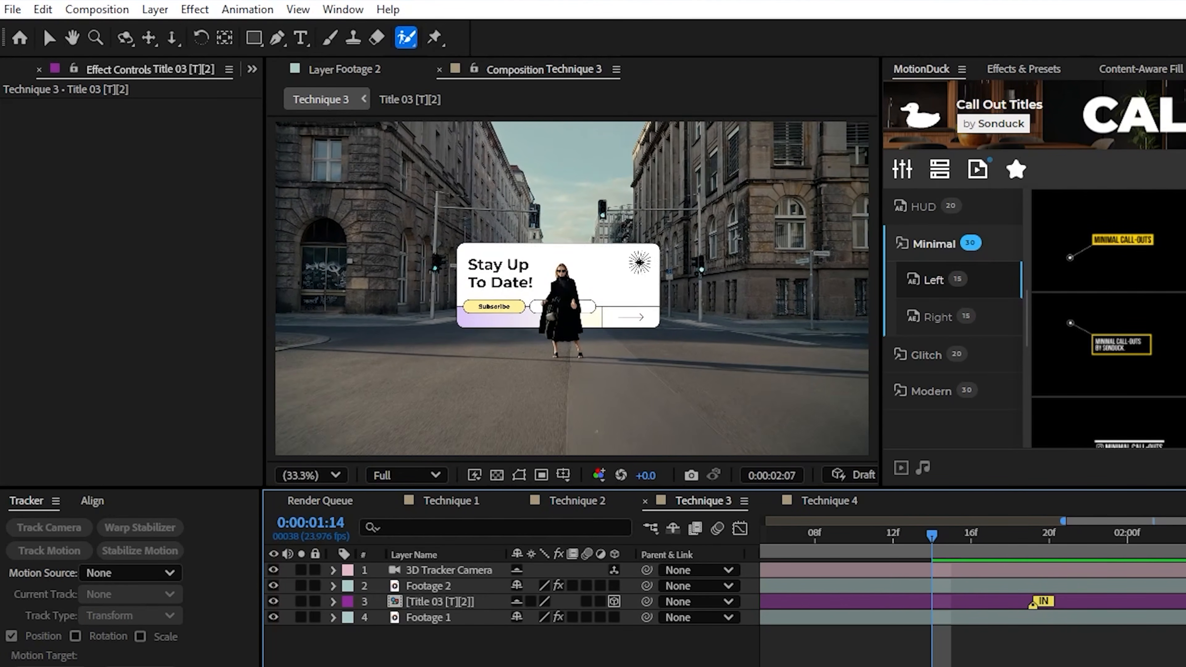
left_click(944, 537)
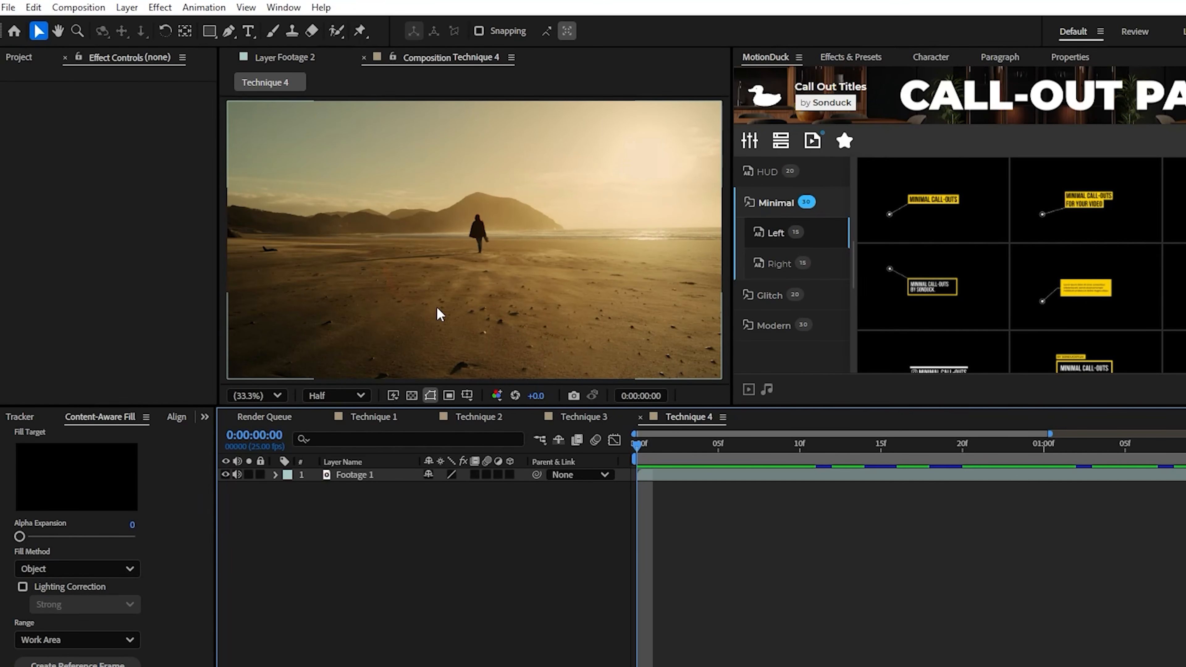
Draw a rectangular Pen tool mask on Footage 1 in Technique 4 around the person walking on the beach
key("slash")
key("comma")
key("comma")
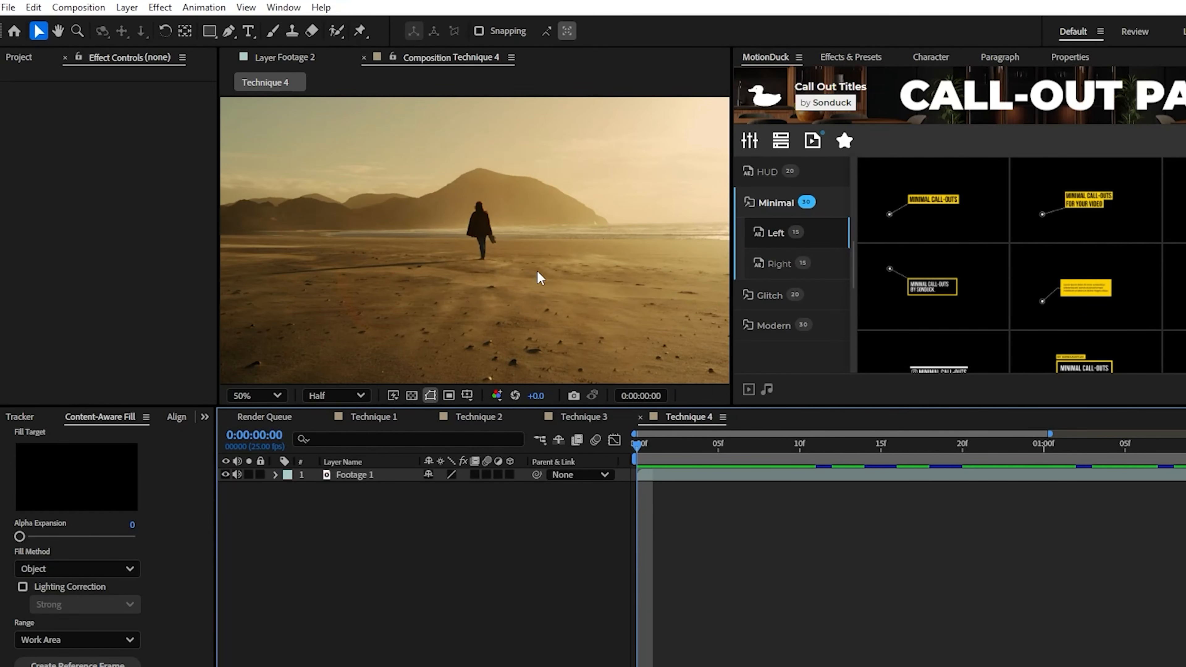
left_click(353, 478)
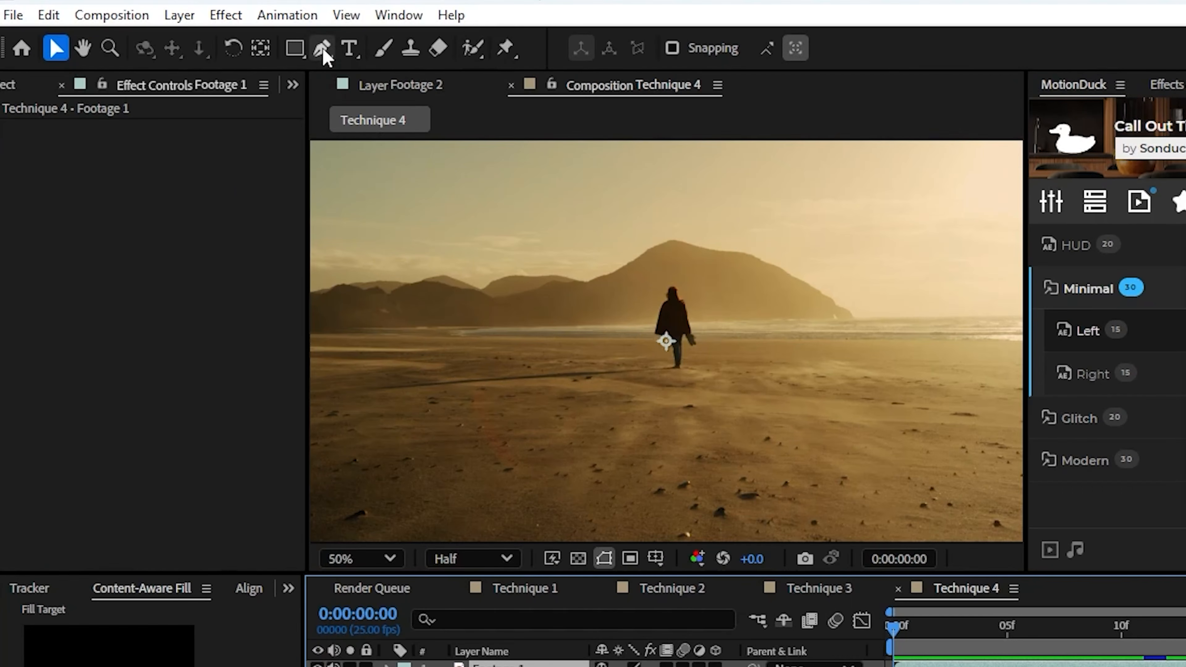
left_click(229, 31)
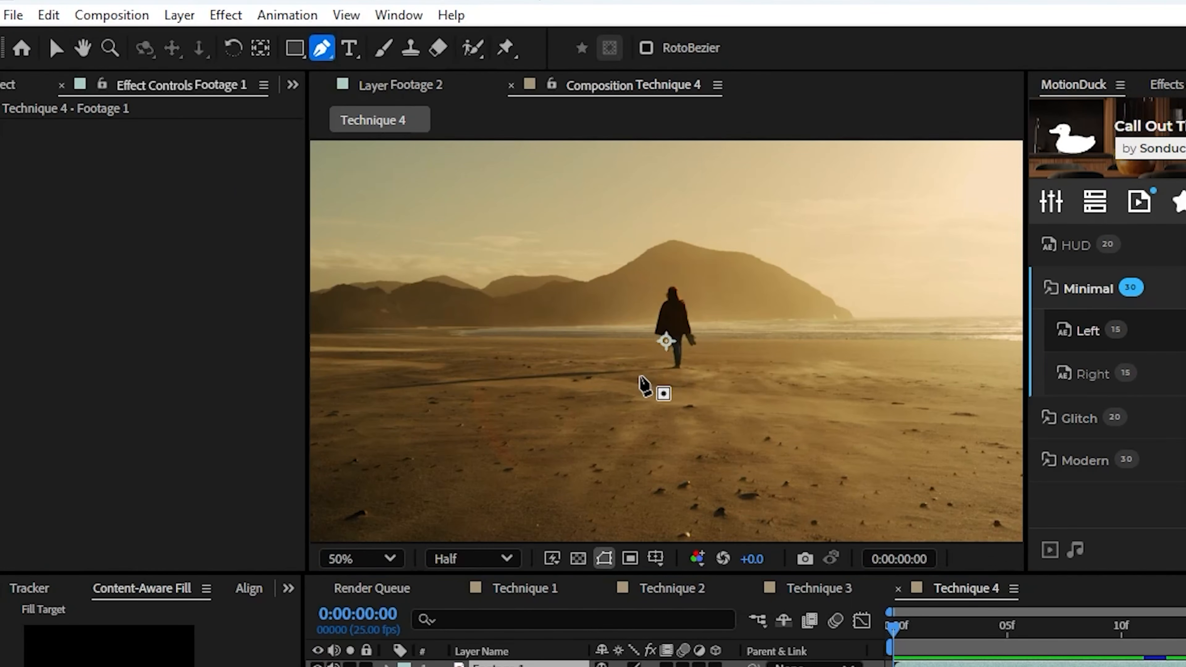
key("period")
key("period")
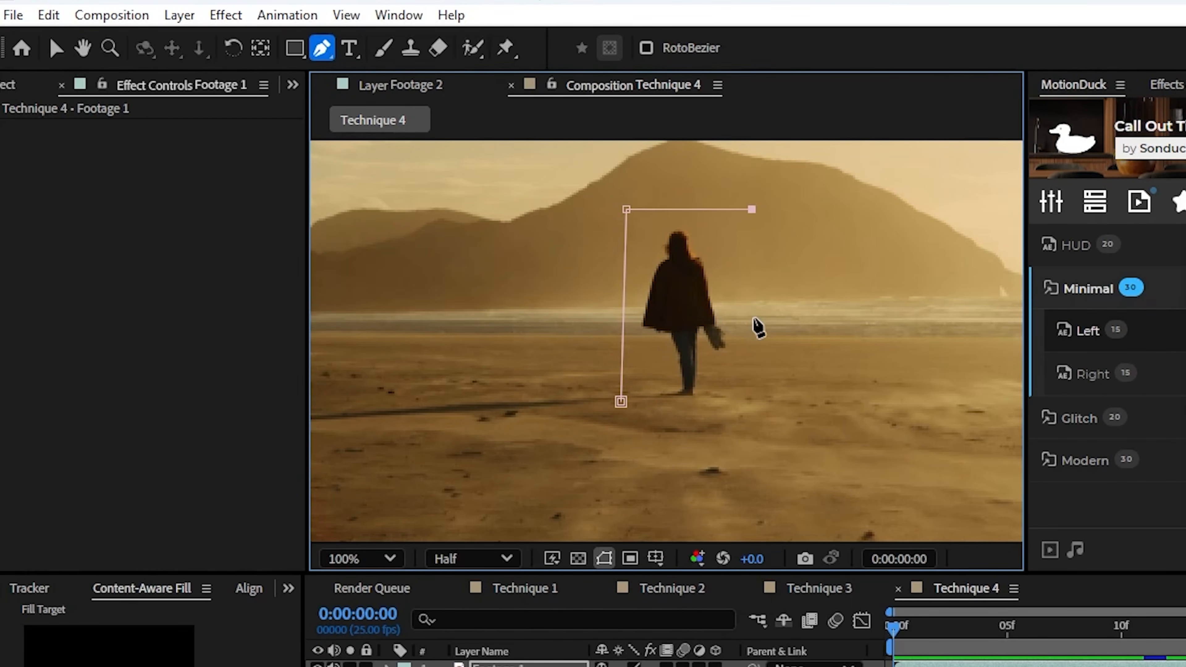
left_click(621, 401)
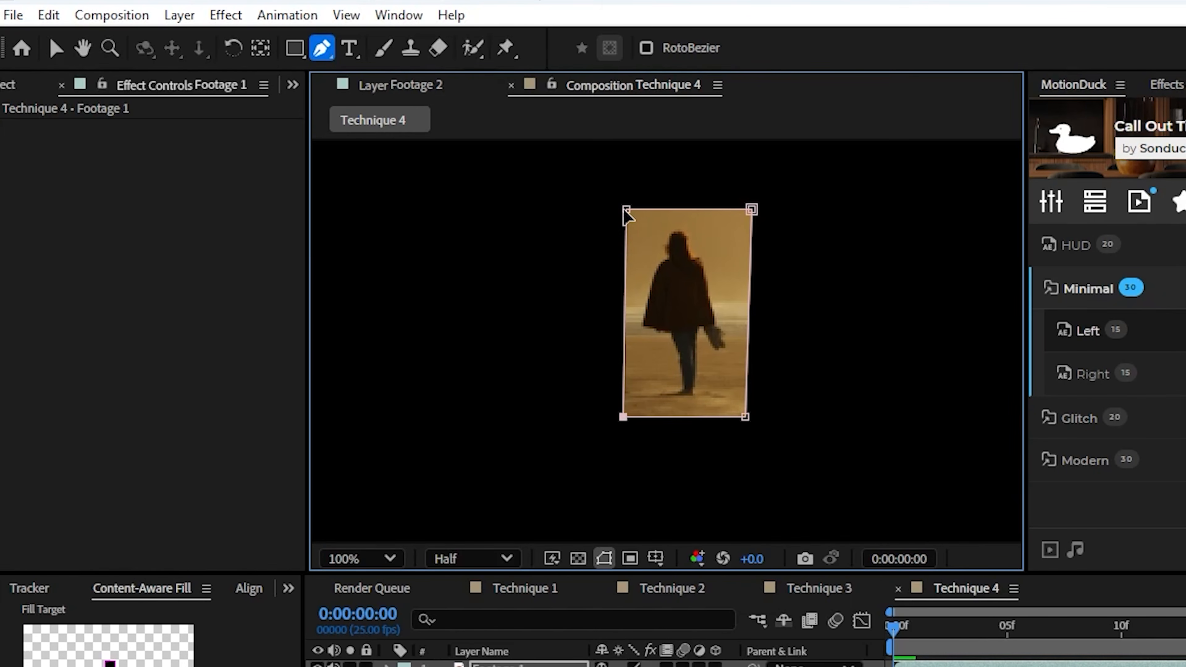
left_click_drag(621, 420, 621, 420)
Keyframe Footage 1's Mask Path at 0:00:00:00 and 0:00:00:15, moving the mask to follow the person
left_click(387, 665)
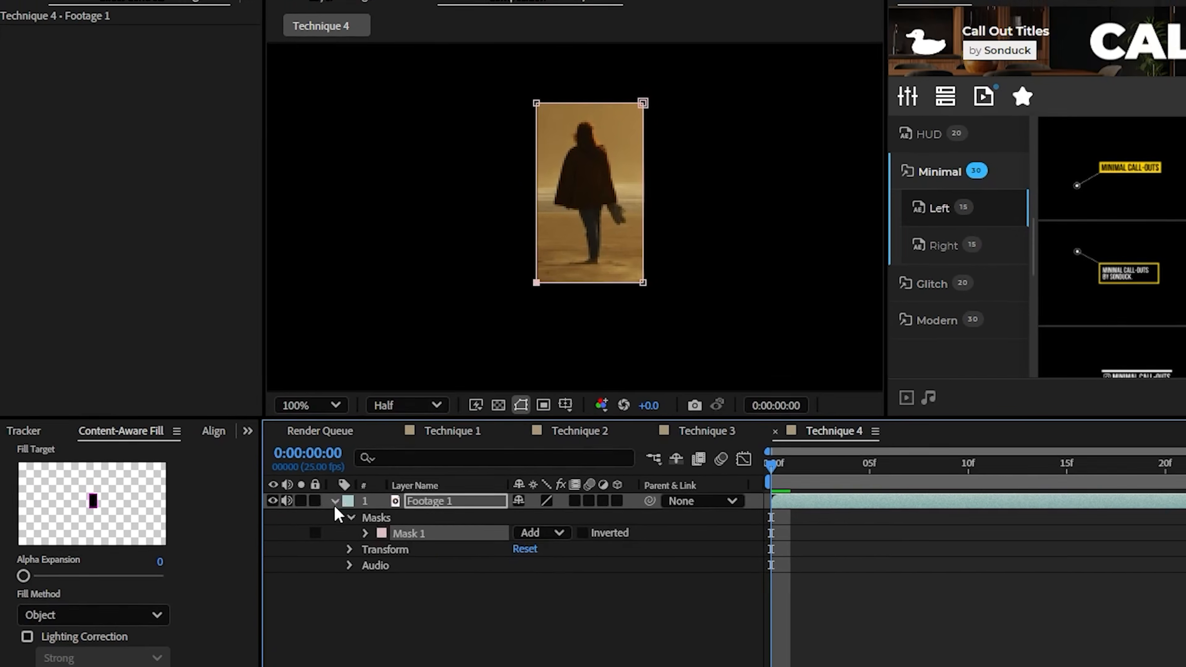
left_click(365, 533)
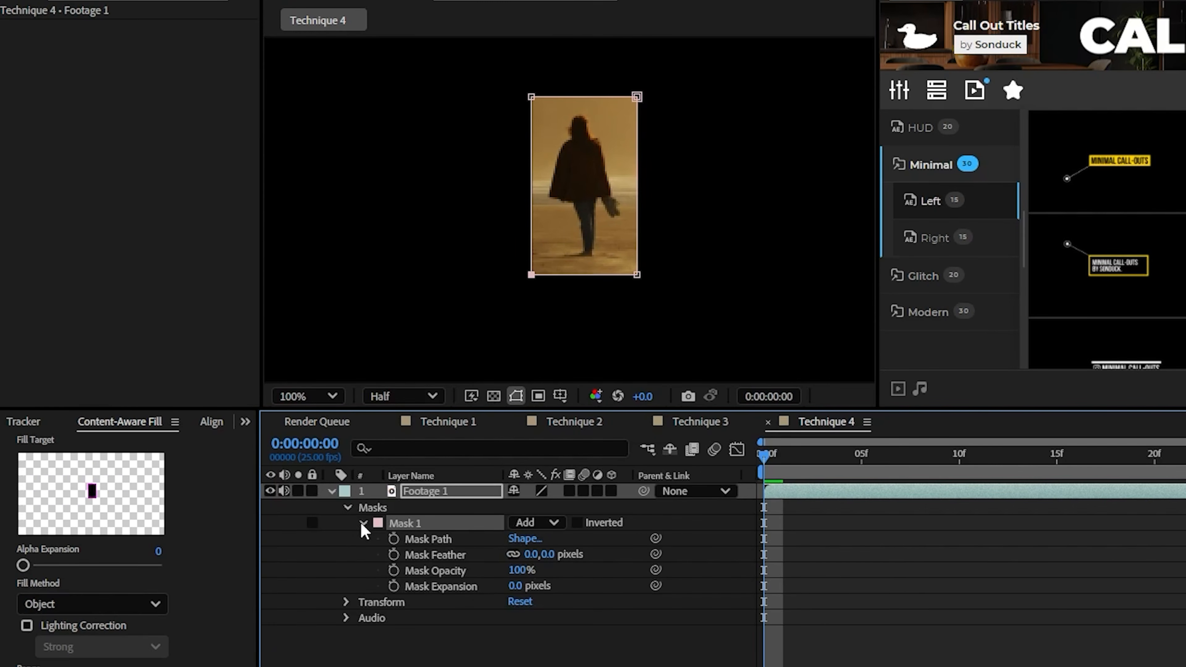
left_click(394, 538)
left_click_drag(793, 467, 1057, 465)
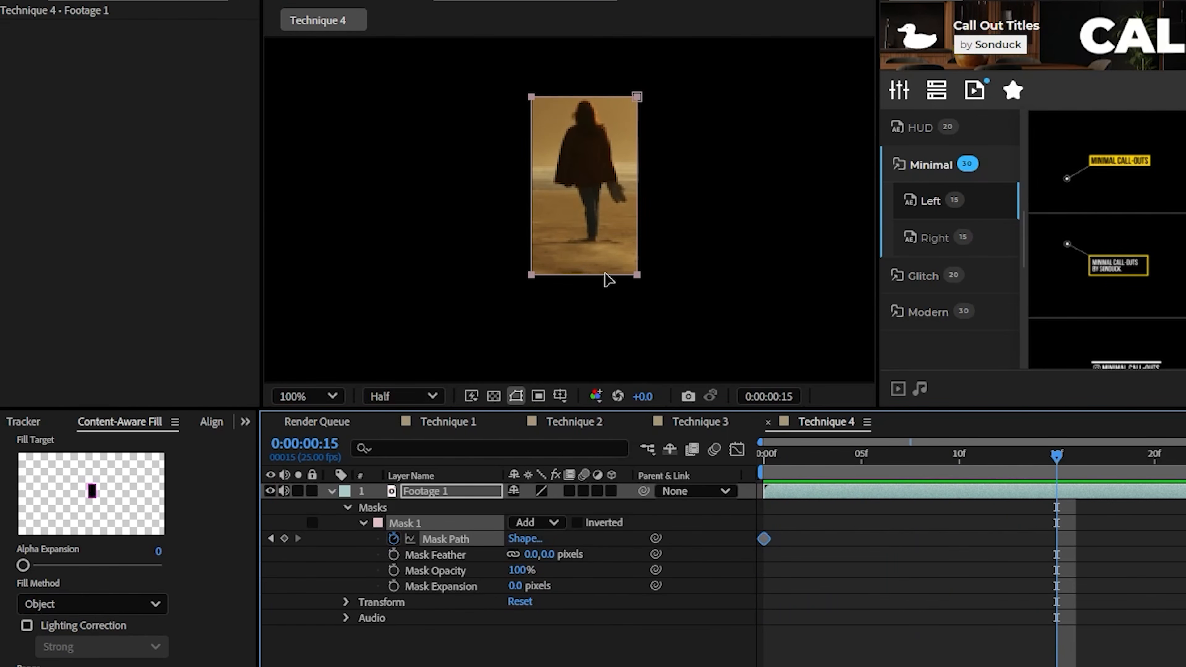
mouse_move(606, 277)
left_mouse_down()
mouse_move(553, 256)
mouse_move(609, 270)
left_mouse_up()
key("space")
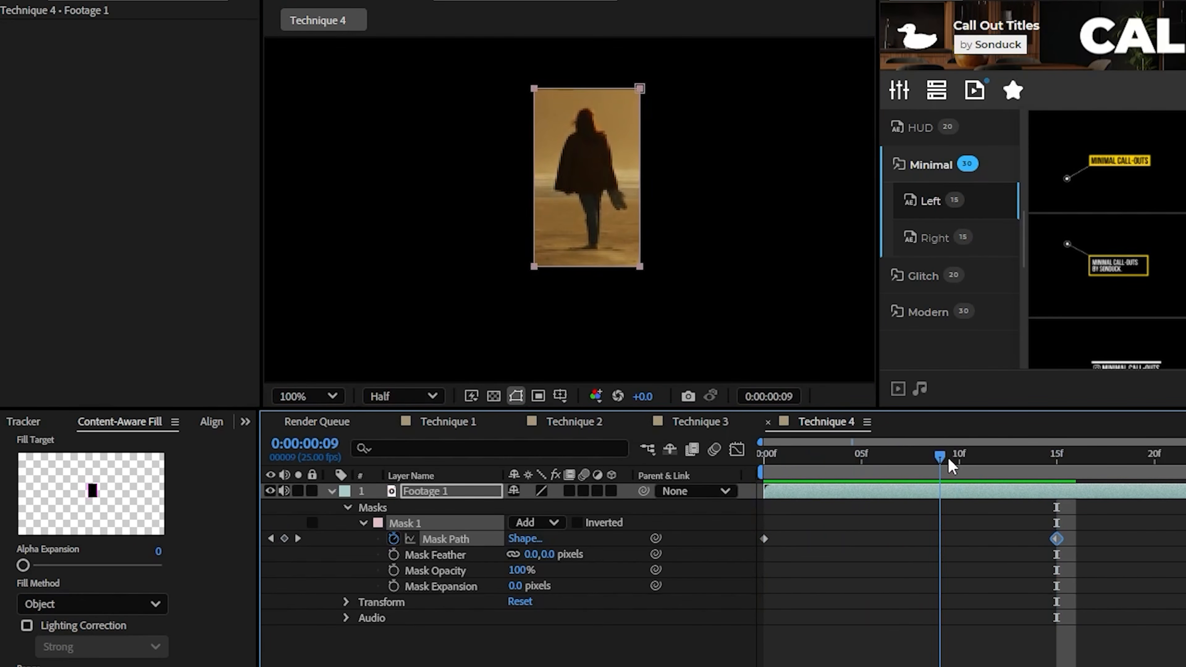
key("space")
Without Mask Path keyframes, resize Mask 1 to enclose the person at both 0:00:00:15 and 0:00:00:00, with a 2-pixel mask expansion
left_click_drag(642, 260, 642, 261)
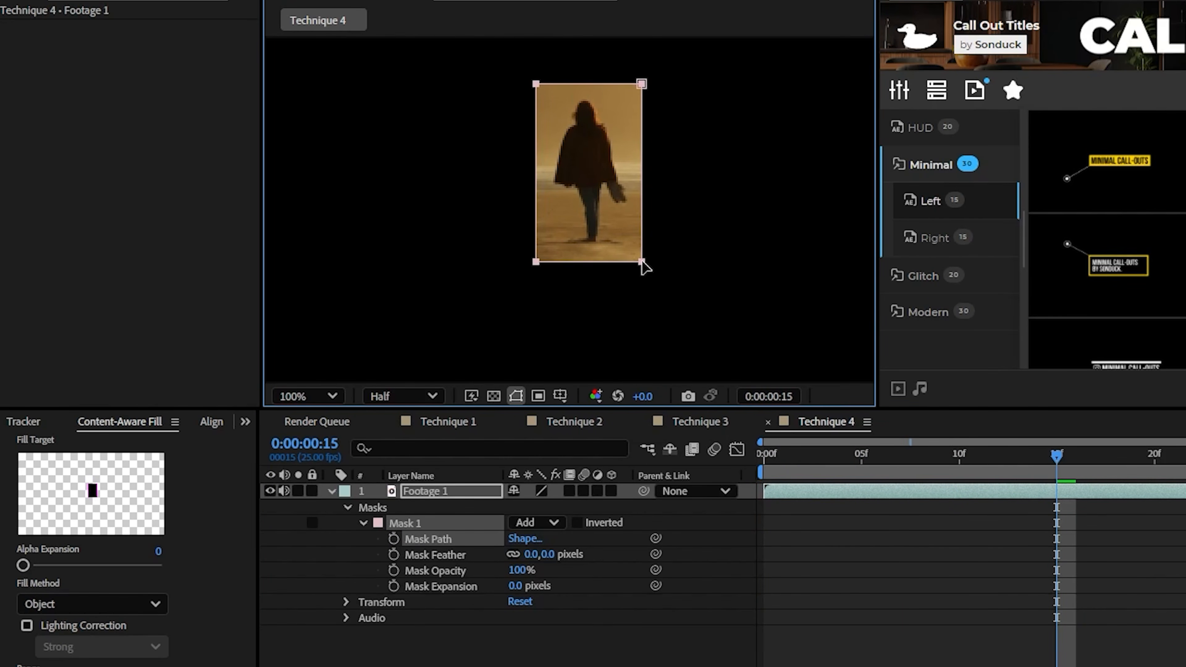
mouse_move(517, 586)
left_mouse_down()
mouse_move(534, 584)
mouse_move(520, 586)
left_mouse_up()
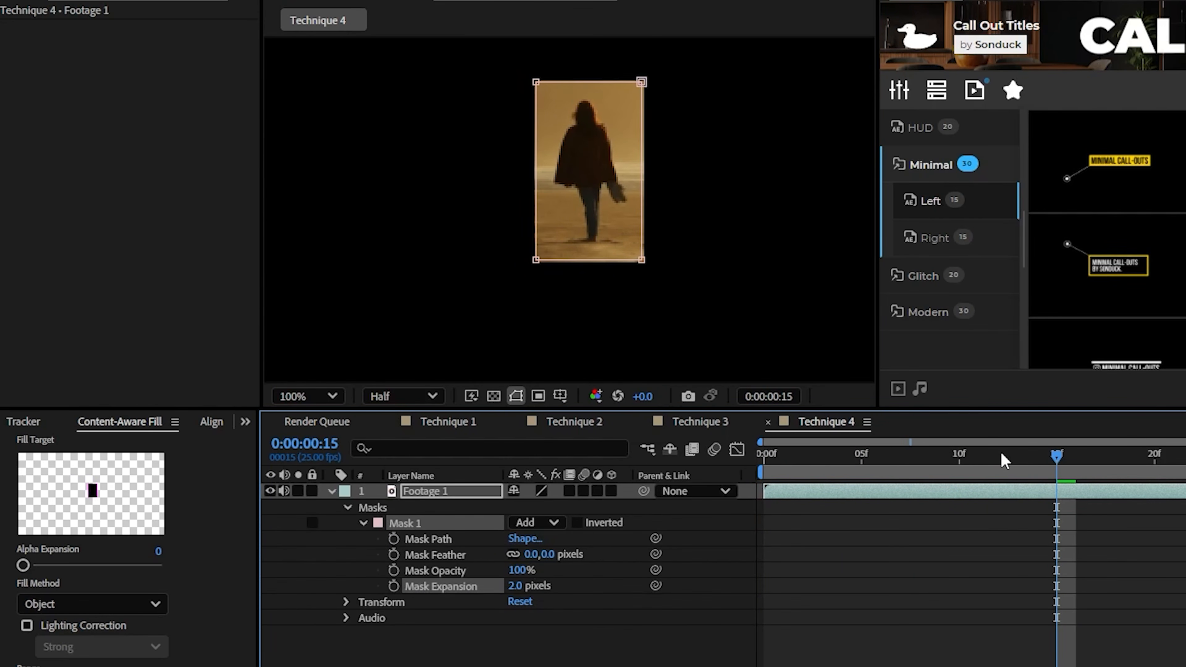
left_click_drag(1003, 456, 764, 458)
left_click_drag(632, 261, 616, 274)
left_click_drag(574, 83, 571, 82)
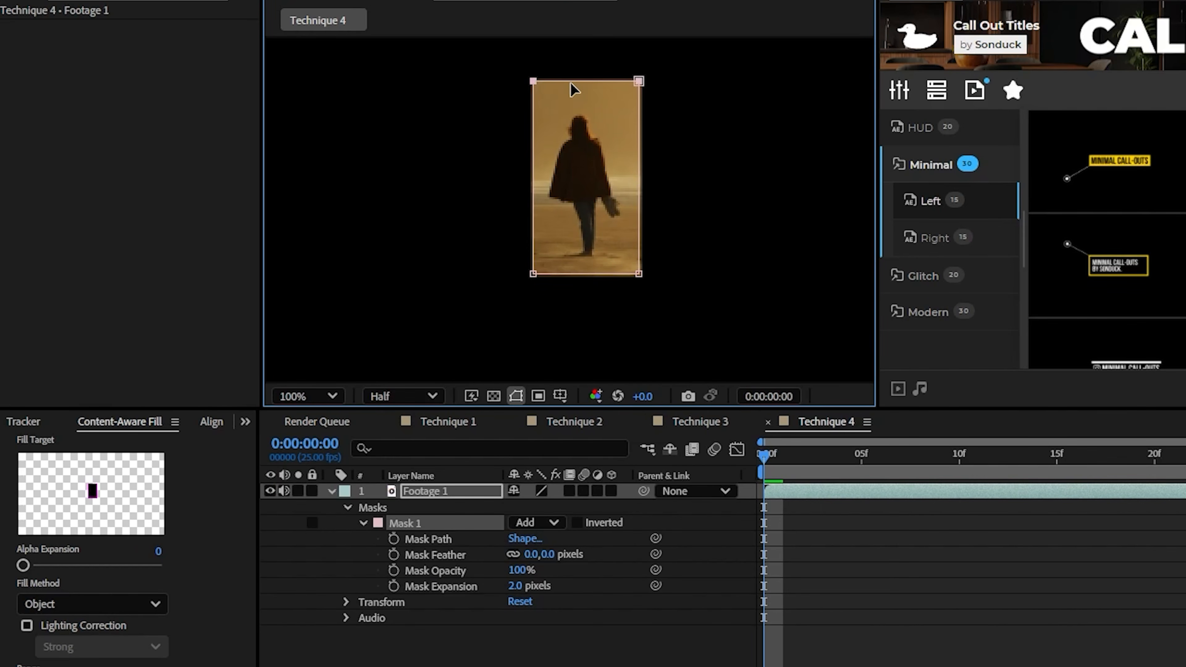
Set Mask 1 to Subtract with a 23-pixel feather and a 14-pixel expansion
left_click_drag(520, 588, 506, 588)
left_click(544, 523)
left_click(545, 583)
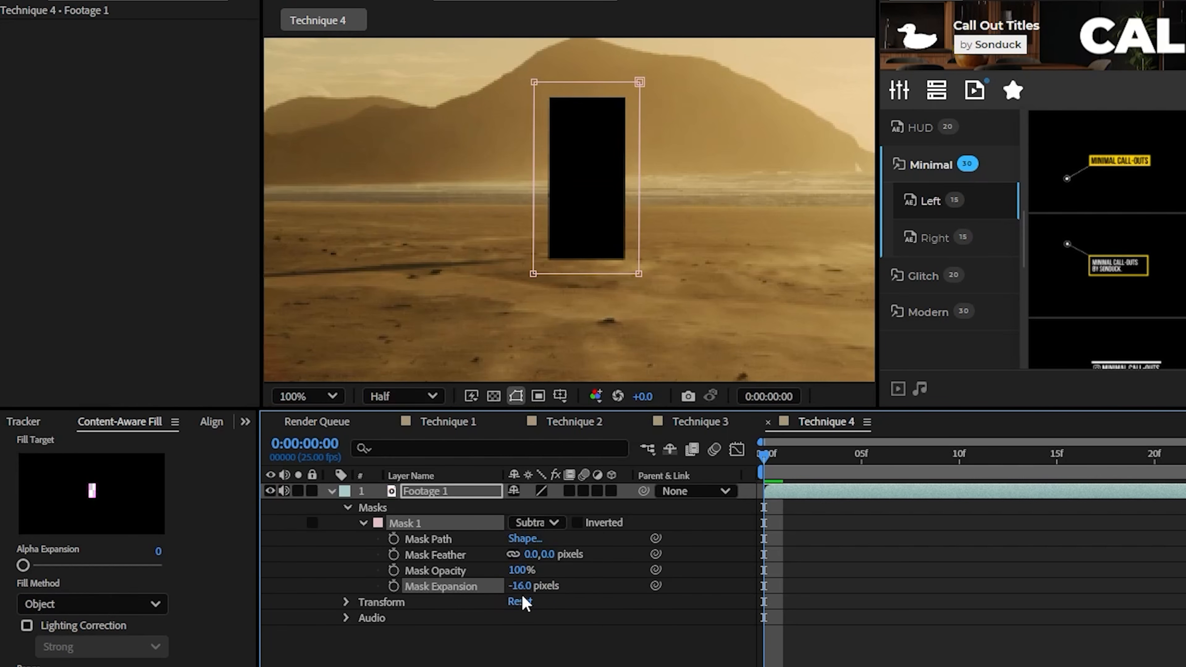
left_click(586, 600)
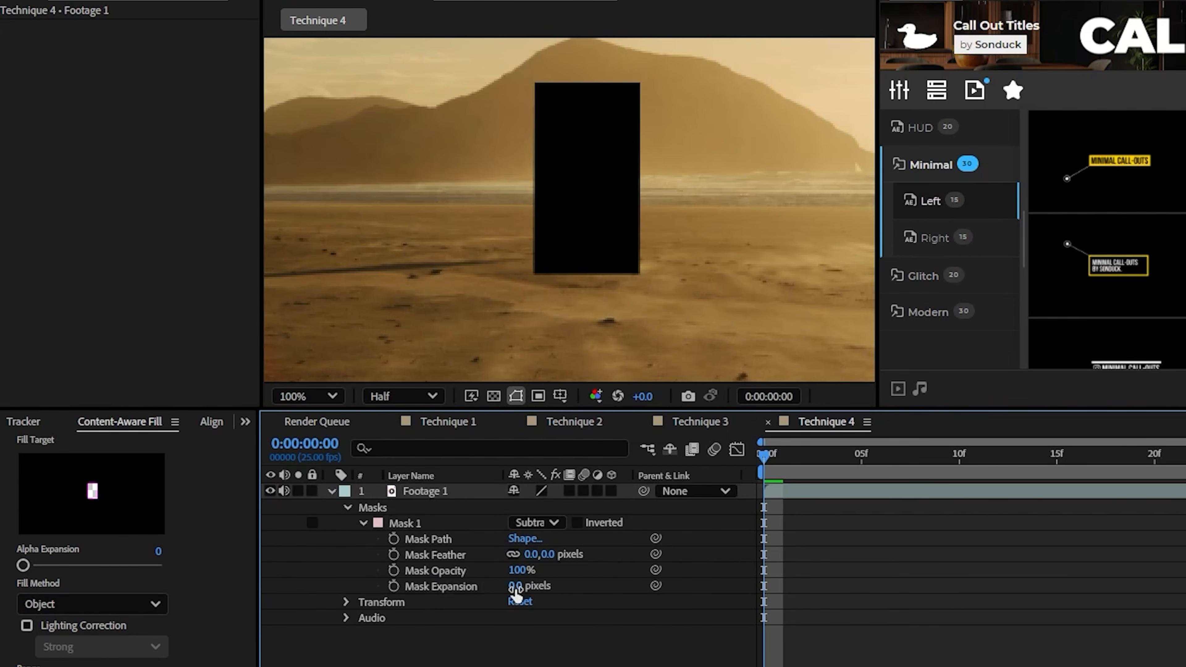
left_click_drag(546, 556, 566, 556)
left_click_drag(517, 587, 529, 587)
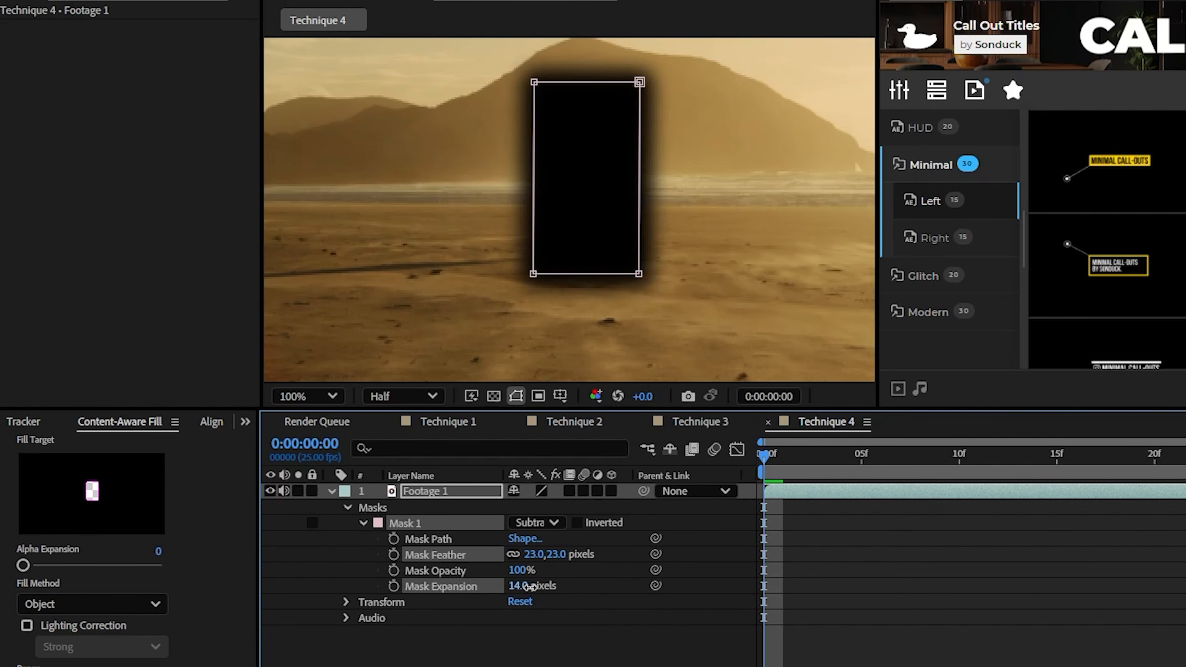
left_click(544, 647)
Fit the composition in the viewer and generate a Content-Aware Fill layer for Footage 1 using the Object method over the work area
left_click_drag(546, 276, 540, 309)
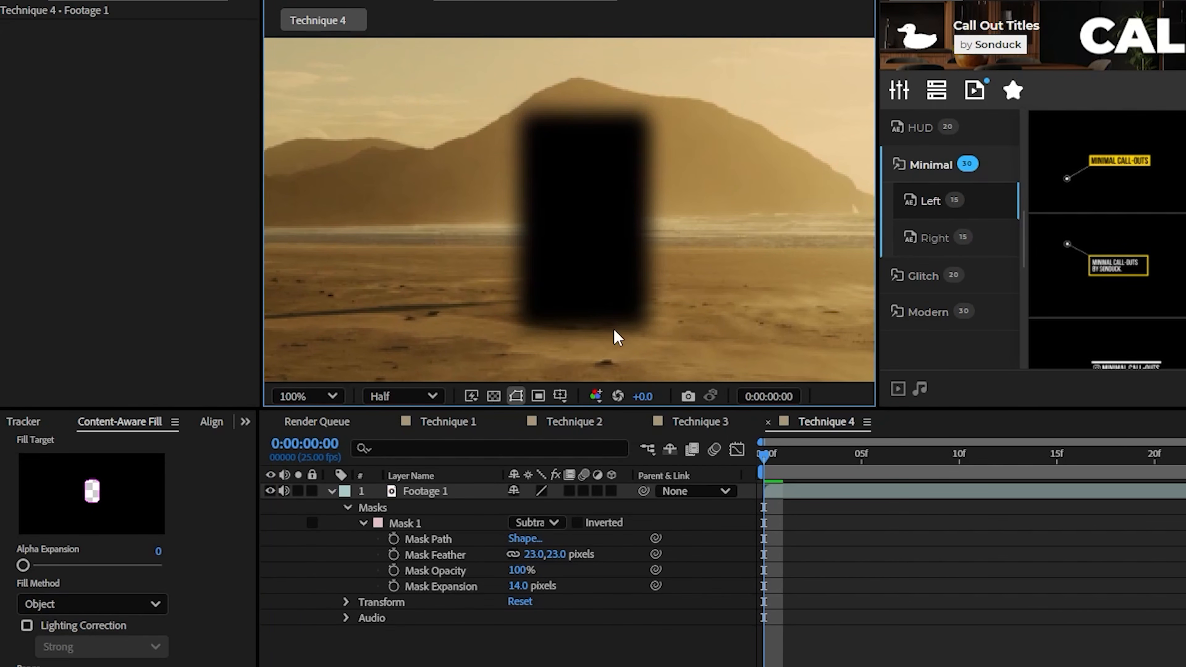
left_click(337, 395)
left_click(309, 522)
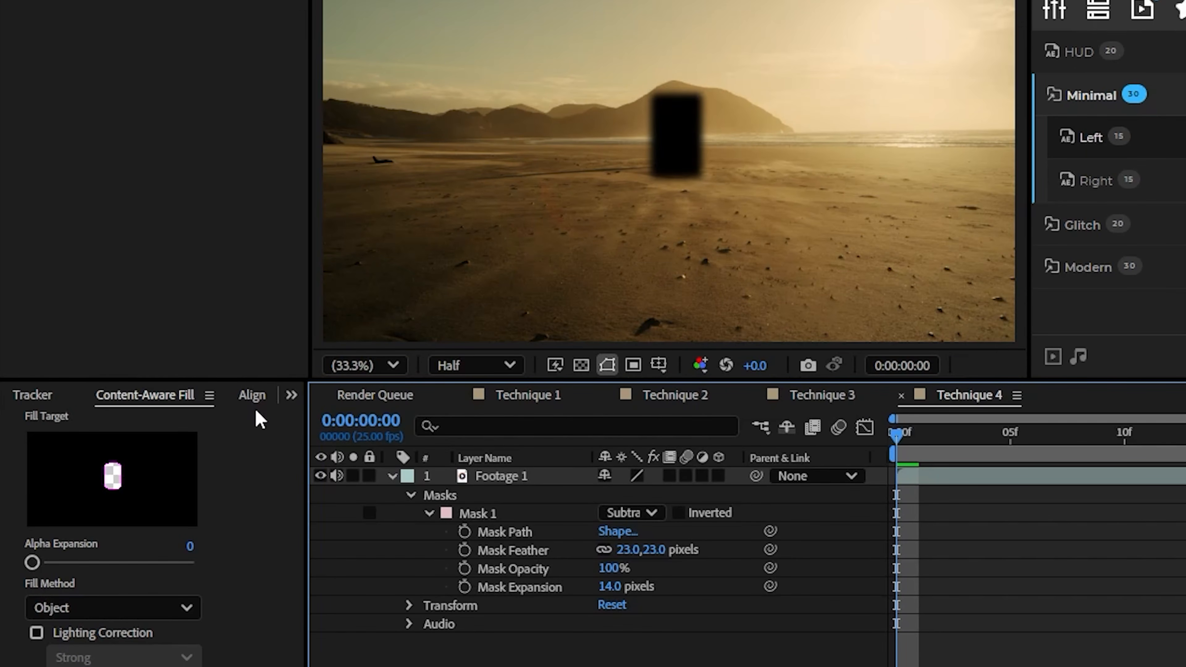
left_click(502, 478)
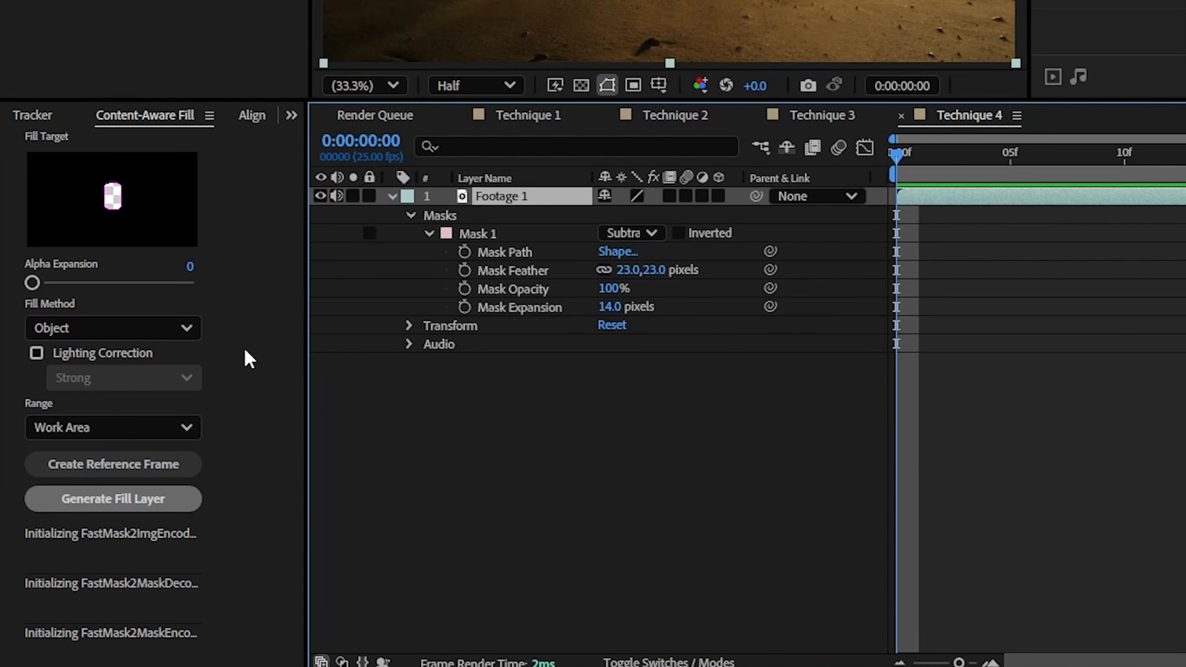
left_click(29, 500)
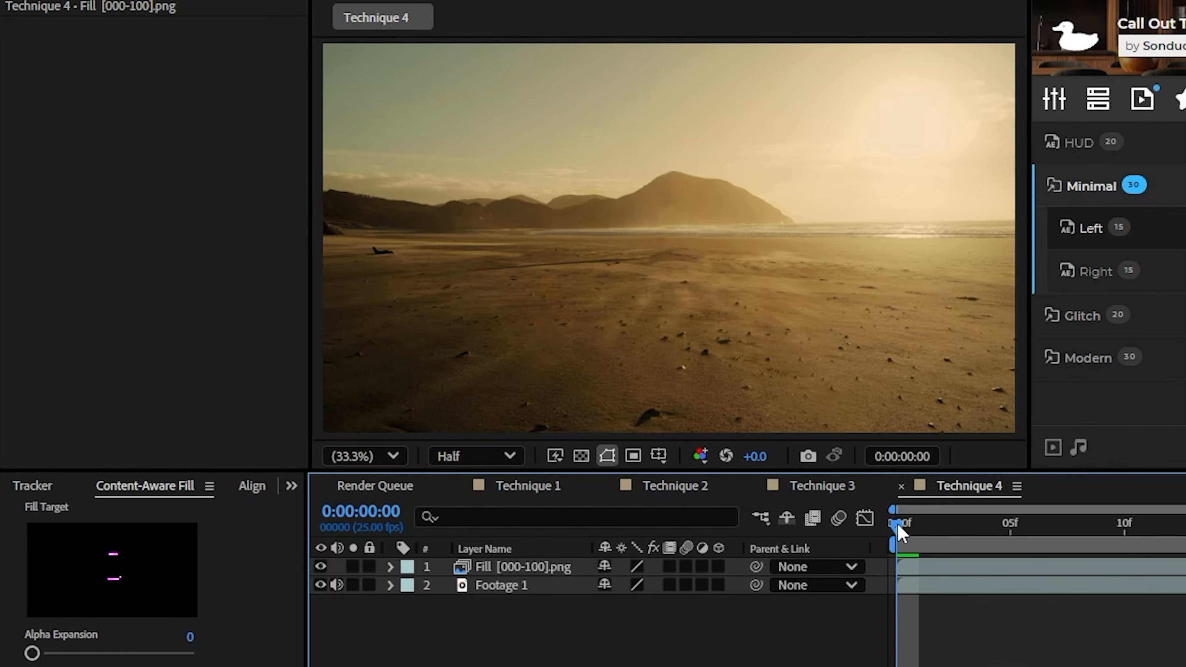
Compare the beach shot with the Fill layer hidden and shown, and play Technique 4 to check the person's removal
left_click(460, 493)
left_click(320, 567)
left_click(320, 567)
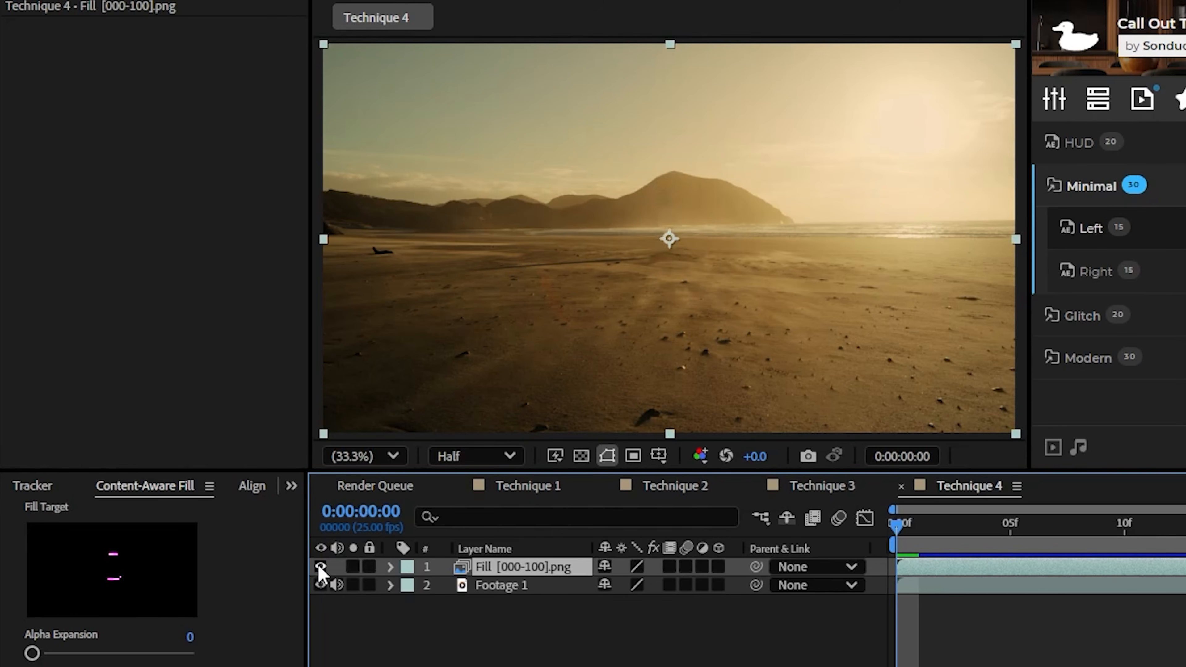
left_click(320, 567)
left_click(320, 567)
left_click(320, 566)
left_click(320, 567)
left_click(320, 567)
left_click(320, 567)
left_click(582, 663)
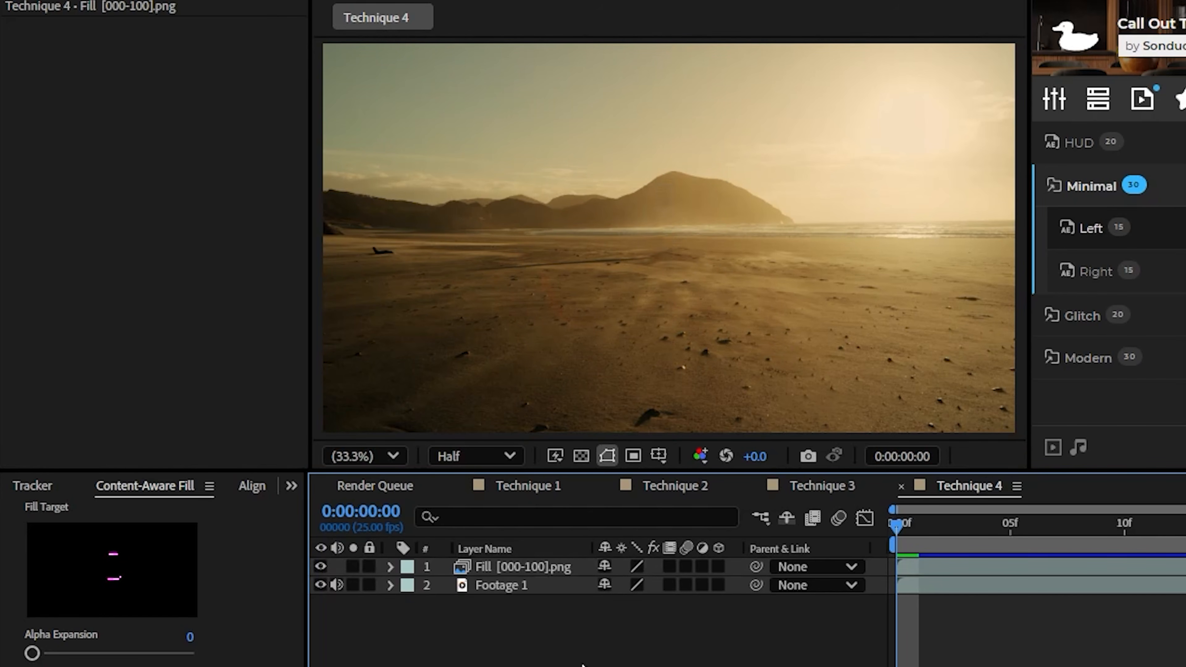
key("space")
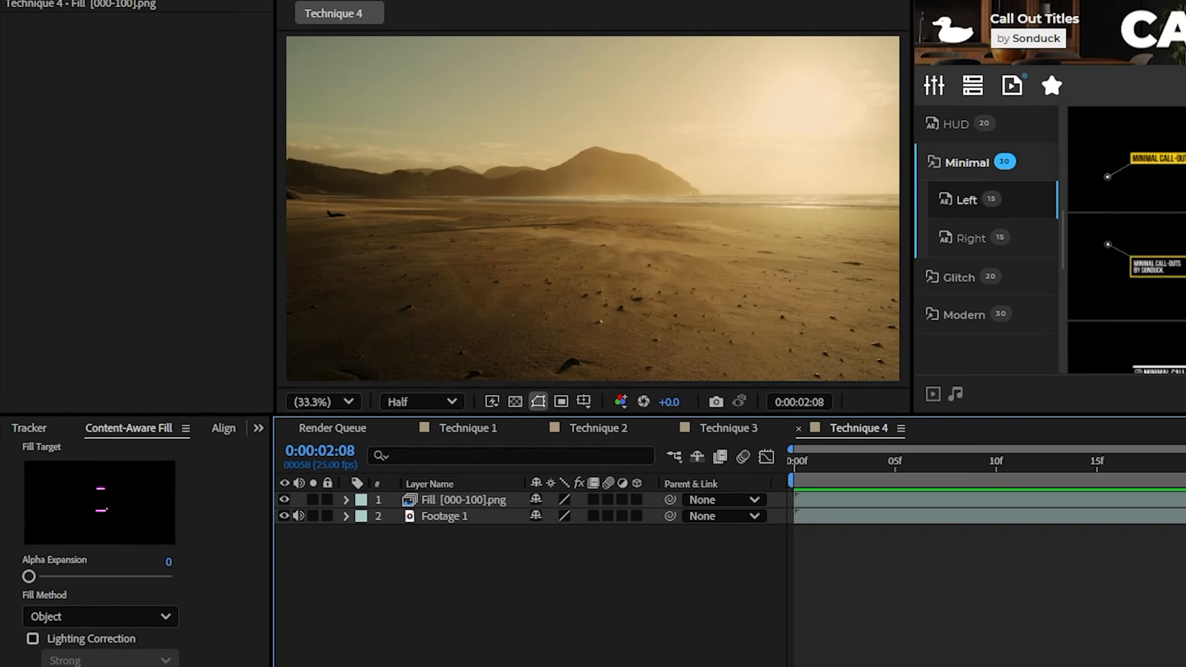
key("space")
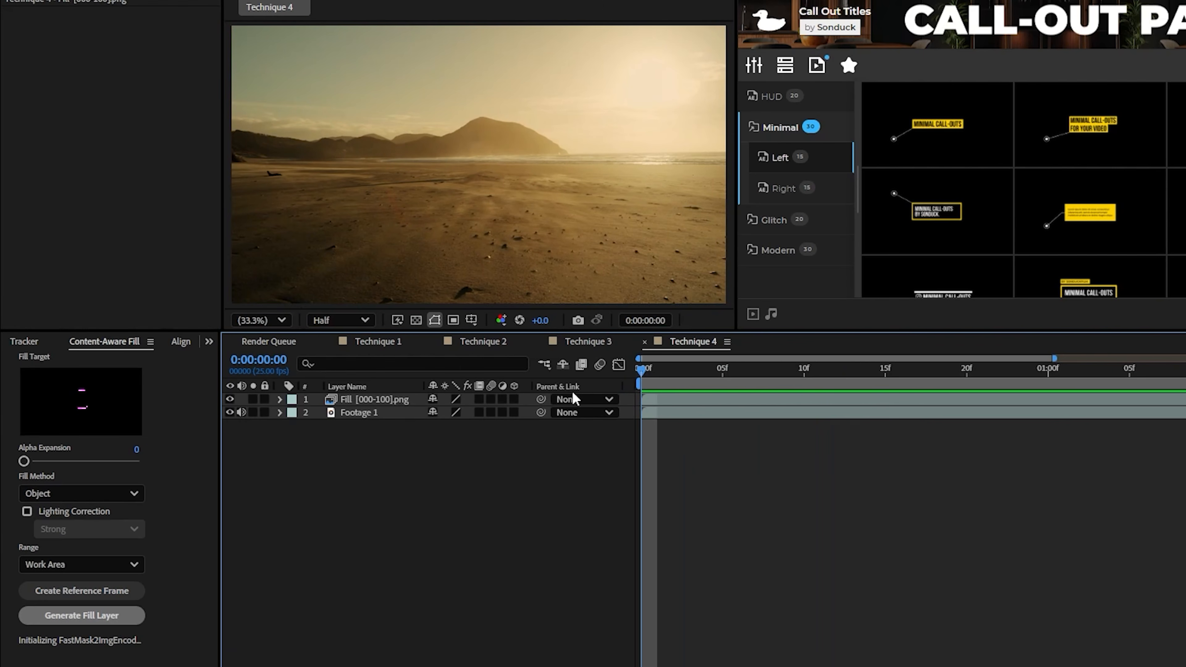